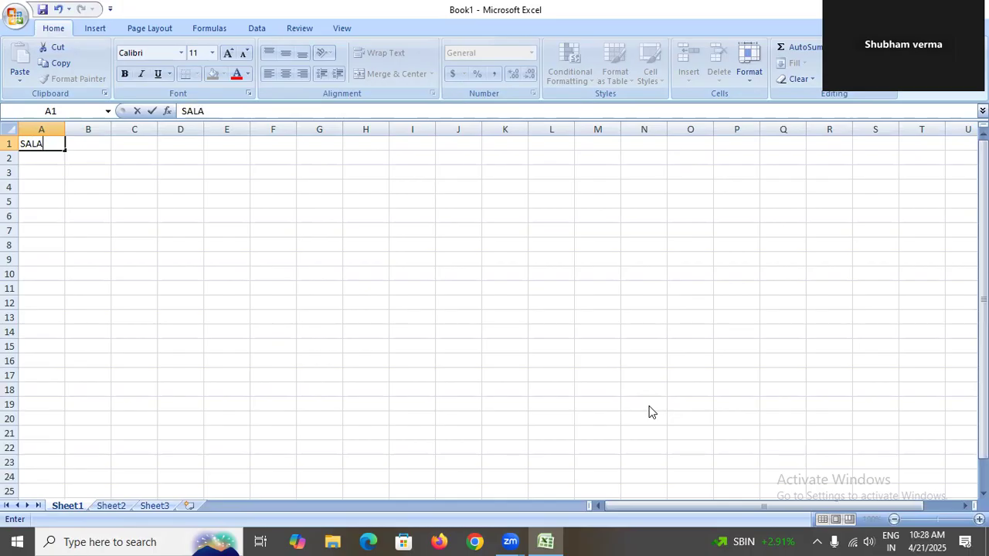
Finish entering the title SALARY SHEET in cell A1.
{"action": "type", "text": "EET"}
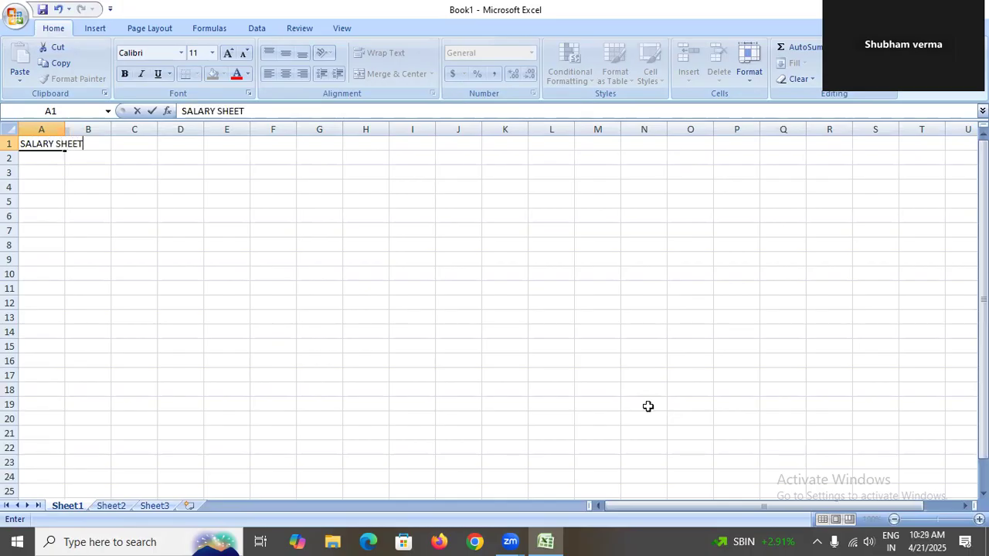
{"action": "left_click", "coordinate": [122, 204]}
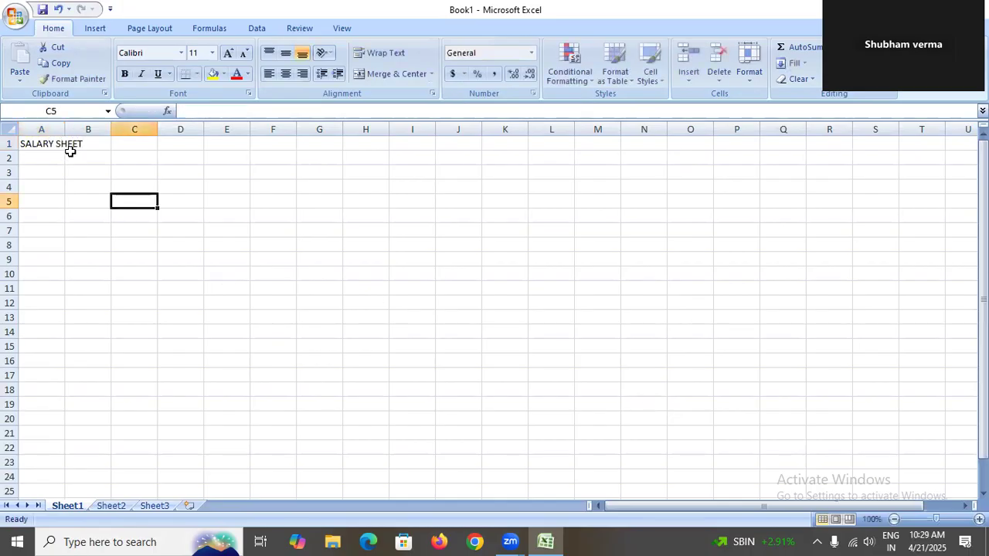
Merge and center the title across A1:H3.
{"action": "left_click_drag", "start_coordinate": [57, 145], "coordinate": [381, 170]}
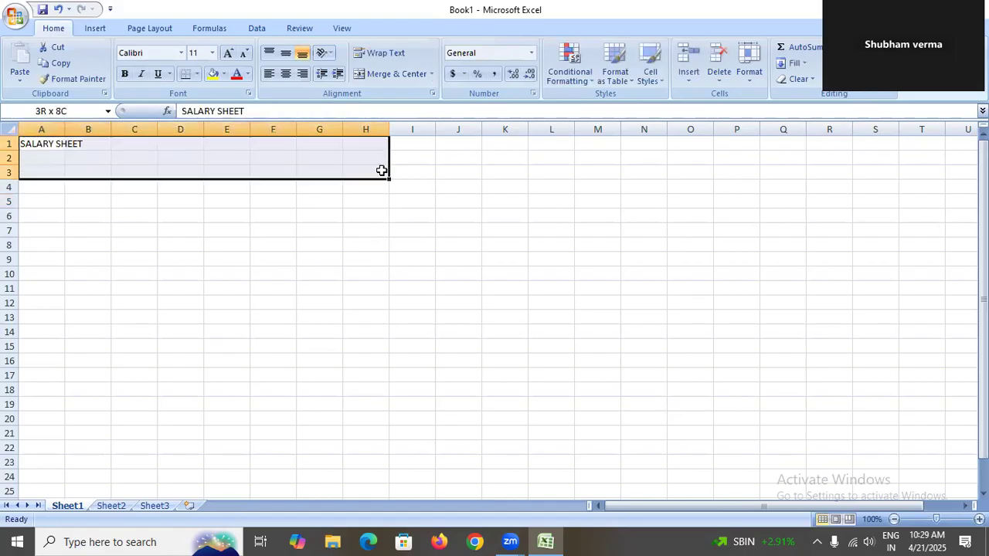
{"action": "left_click", "coordinate": [400, 77]}
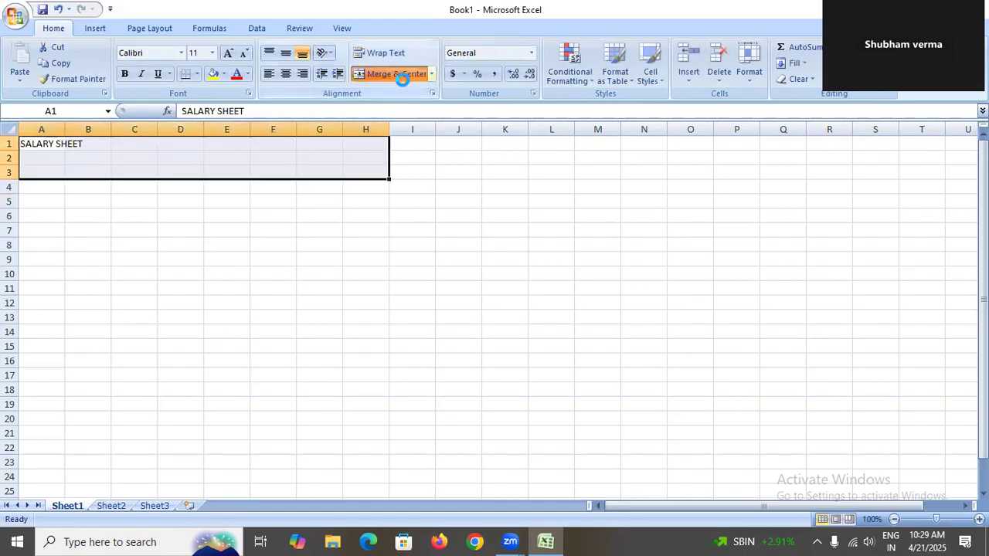
Set the merged title's font size to 48 and make it bold.
{"action": "left_click", "coordinate": [286, 53]}
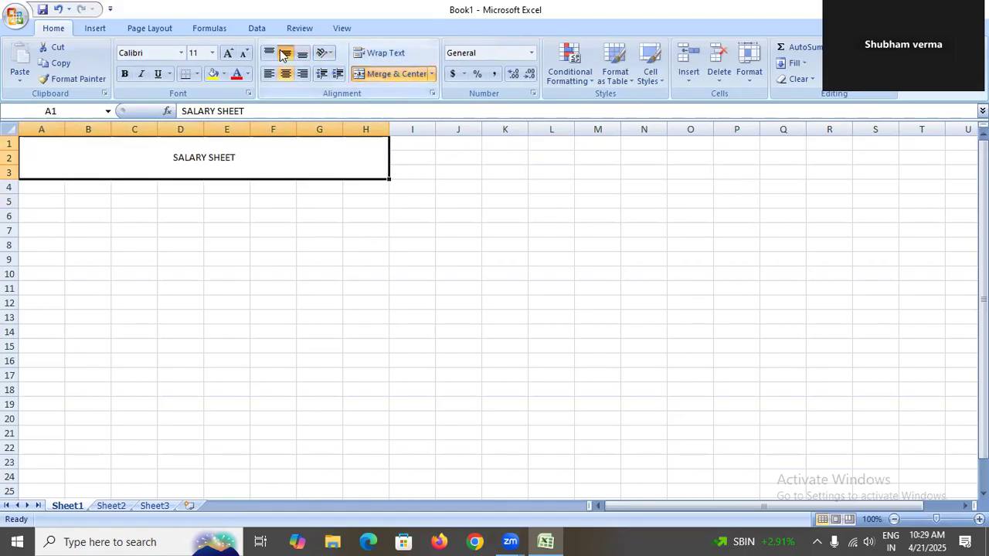
{"action": "left_click", "coordinate": [226, 55]}
{"action": "left_click", "coordinate": [227, 55]}
{"action": "left_click", "coordinate": [227, 55]}
{"action": "left_click", "coordinate": [227, 55]}
{"action": "left_click", "coordinate": [227, 55]}
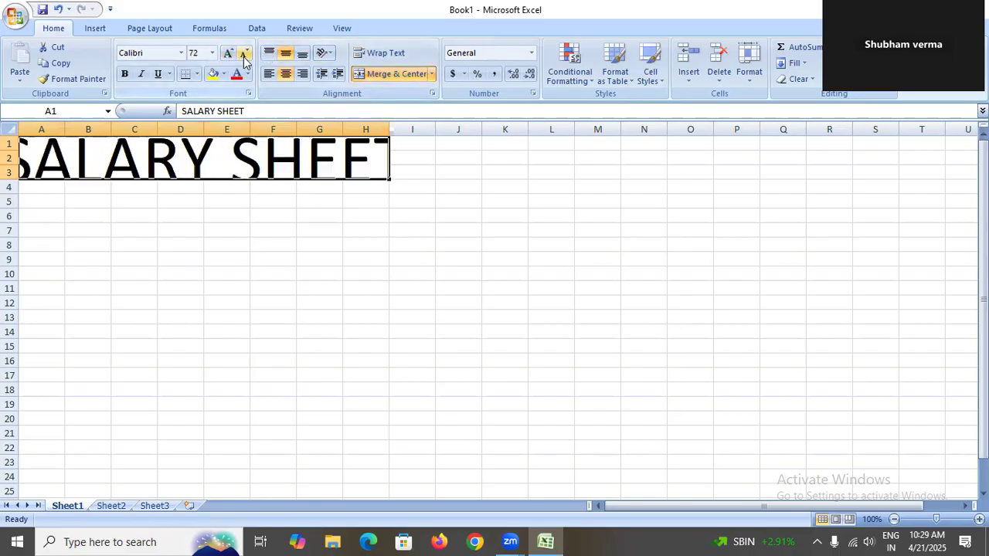
{"action": "left_click", "coordinate": [243, 54]}
{"action": "left_click", "coordinate": [123, 74]}
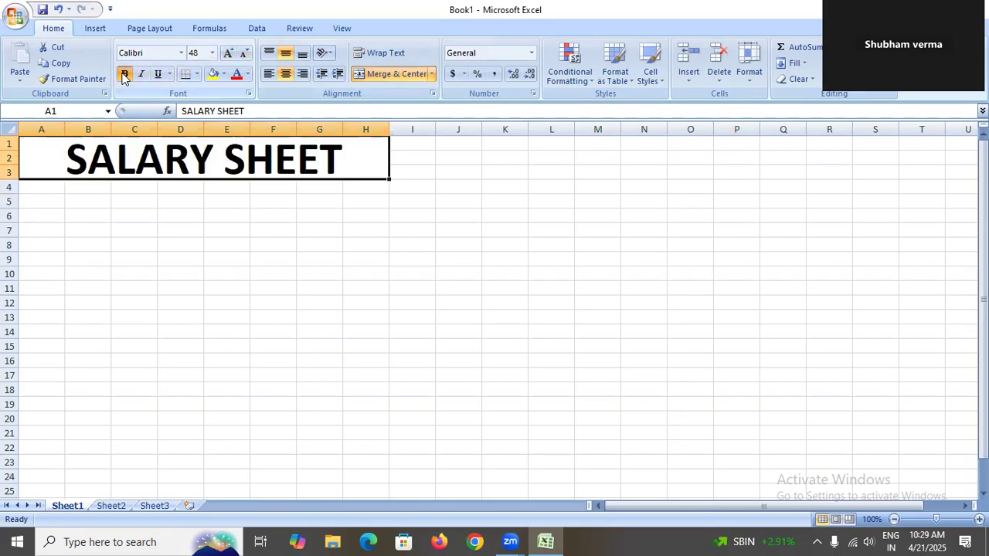
Enter column headers E.NAME, SALARY and DA 3% in A4 through C4.
{"action": "left_click", "coordinate": [45, 185]}
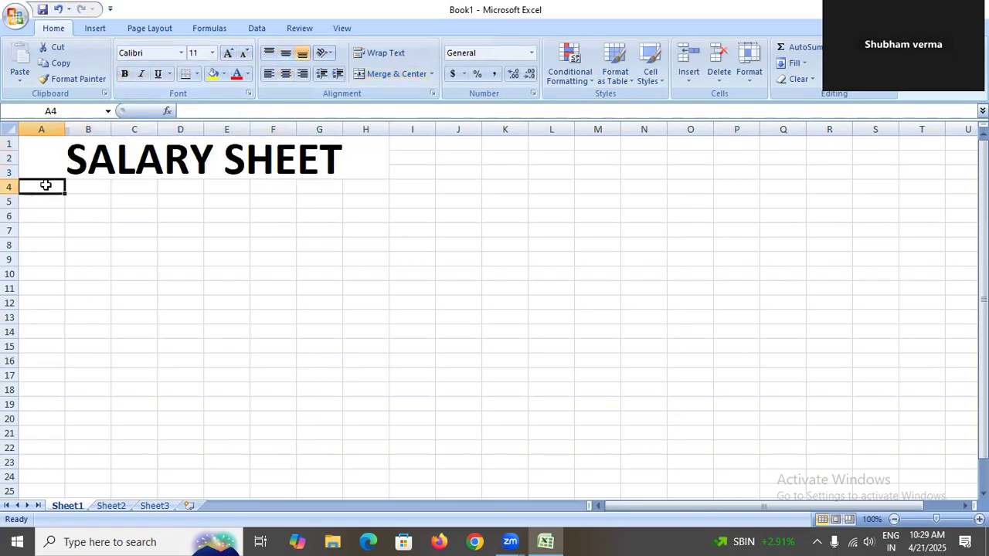
{"action": "type", "text": "SR.NO"}
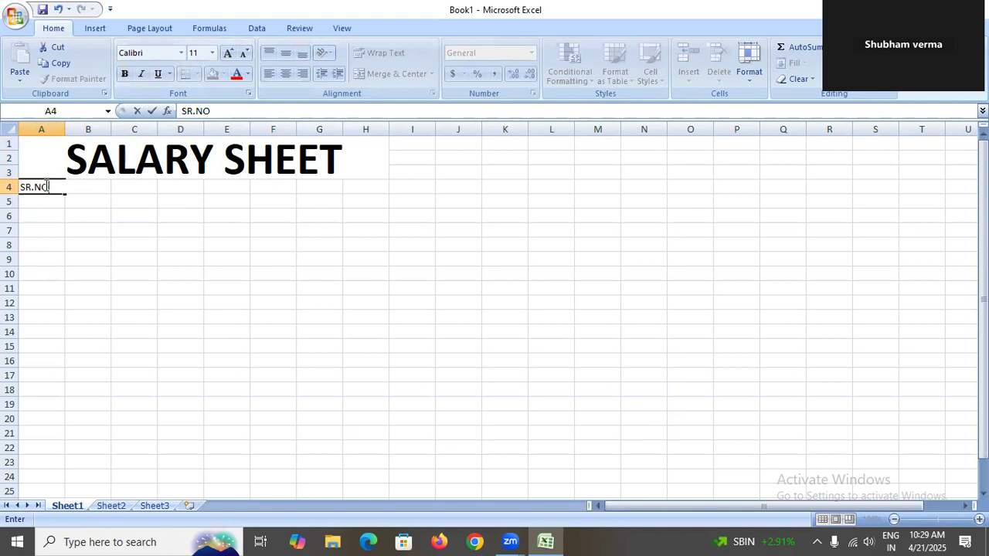
{"action": "key", "text": "BackSpace"}
{"action": "key", "text": "BackSpace"}
{"action": "key", "text": "BackSpace"}
{"action": "key", "text": "BackSpace"}
{"action": "key", "text": "BackSpace"}
{"action": "type", "text": "E.NAME"}
{"action": "key", "text": "Tab"}
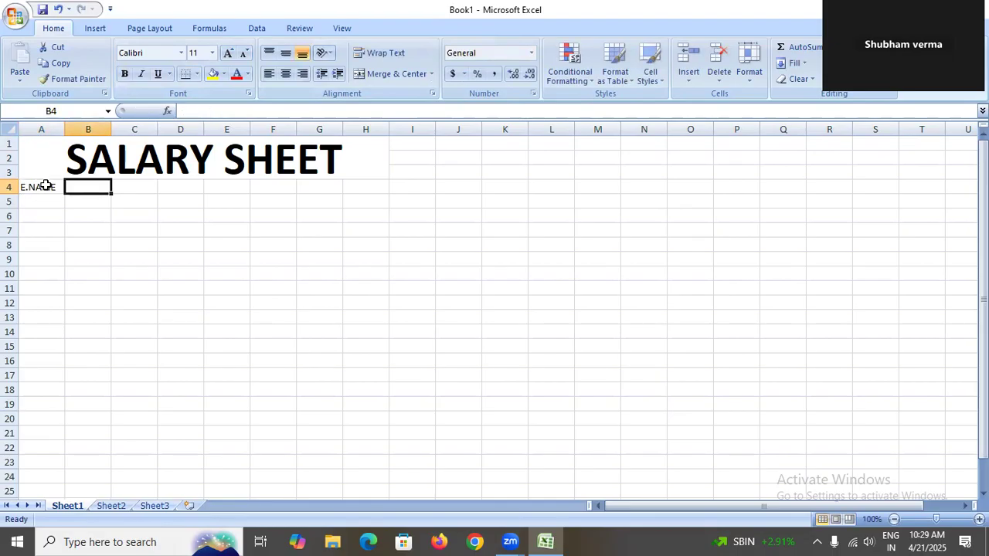
{"action": "type", "text": "SALARY"}
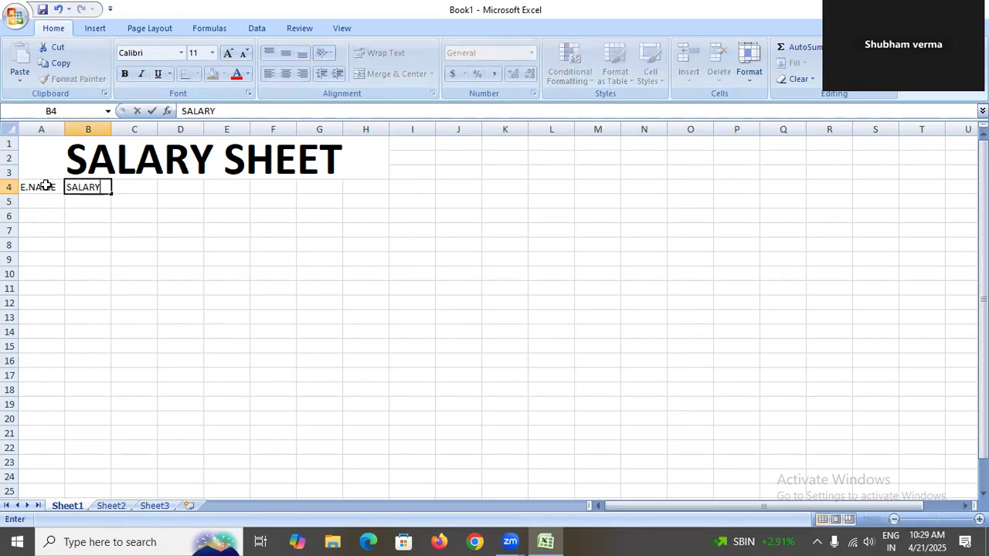
{"action": "key", "text": "Tab"}
{"action": "type", "text": "DA "}
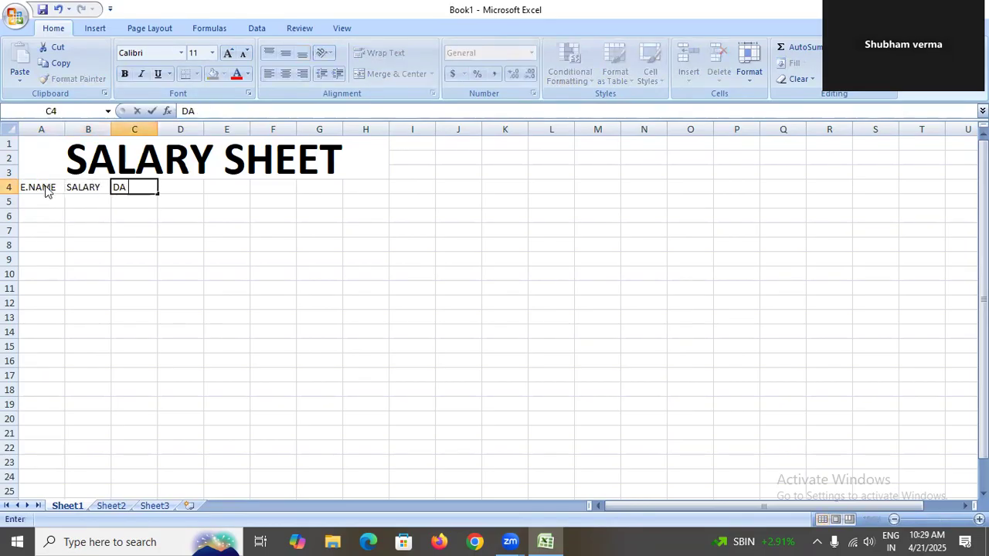
{"action": "type", "text": "3%"}
{"action": "key", "text": "Tab"}
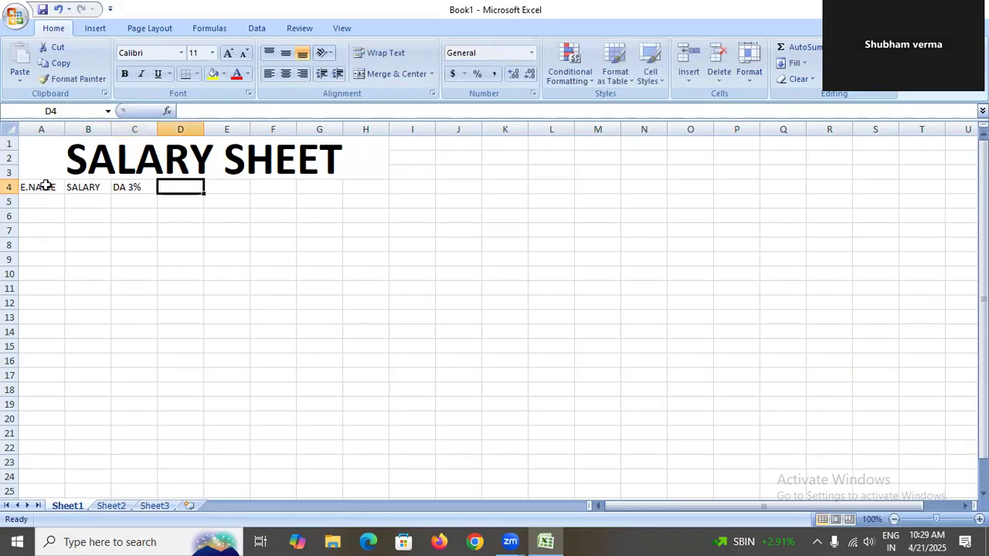
Add headers TA 3%, HRA 3% and REBERSMENT in D4:F4, then autofit column F.
{"action": "type", "text": "TA 3"}
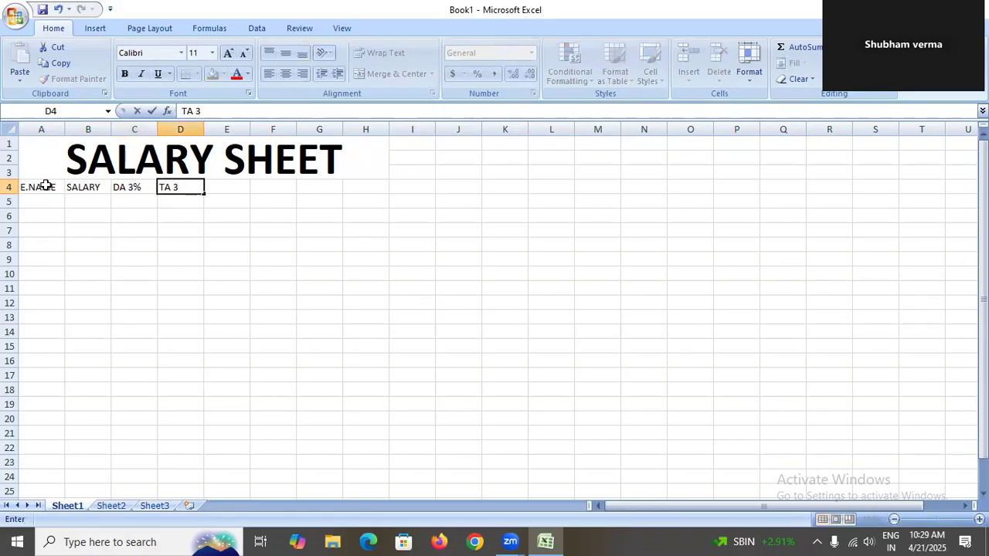
{"action": "type", "text": "%"}
{"action": "key", "text": "Tab"}
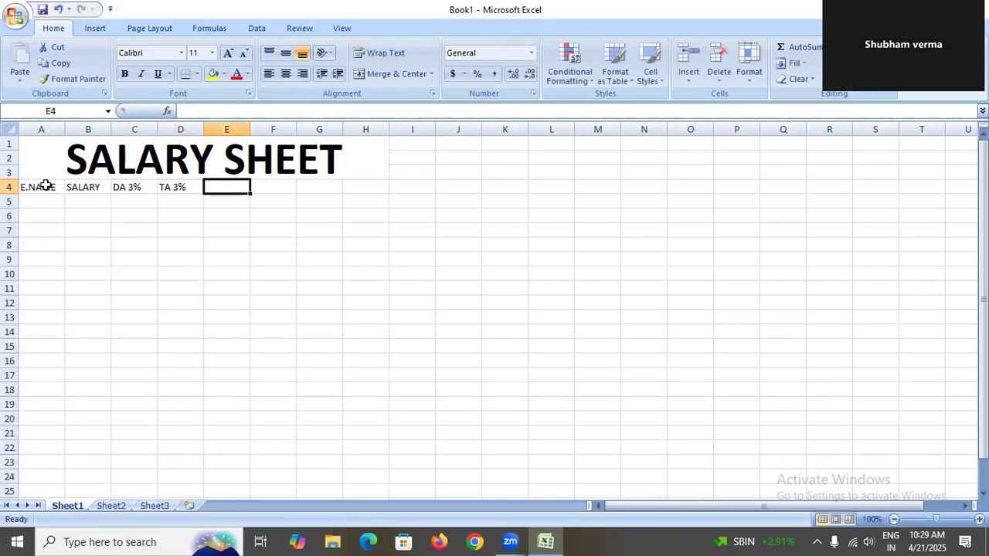
{"action": "type", "text": "HRA 3%"}
{"action": "key", "text": "Tab"}
{"action": "type", "text": "REBERSMENT"}
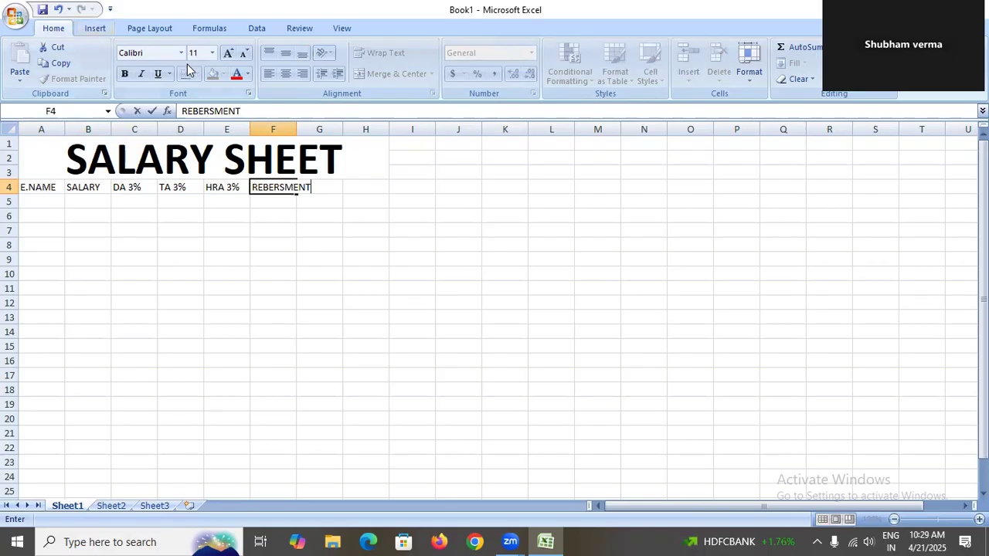
{"action": "left_click", "coordinate": [293, 130]}
{"action": "double_click", "coordinate": [296, 130]}
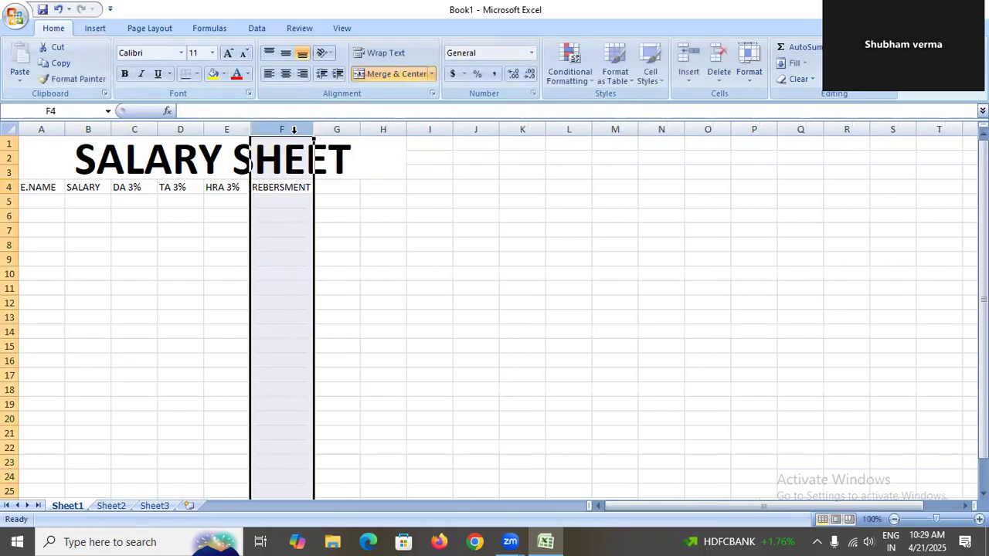
Add headers LEAVE and TOTAL SALARY in G4 and H4, then autofit column H.
{"action": "left_click", "coordinate": [337, 196]}
{"action": "left_click", "coordinate": [340, 188]}
{"action": "type", "text": "LEAVE"}
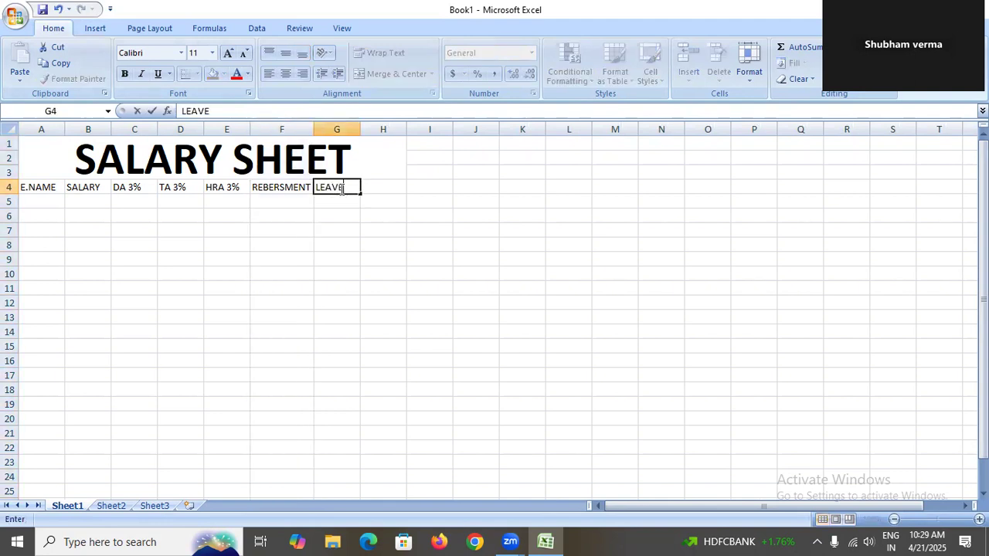
{"action": "key", "text": "Tab"}
{"action": "type", "text": "TO"}
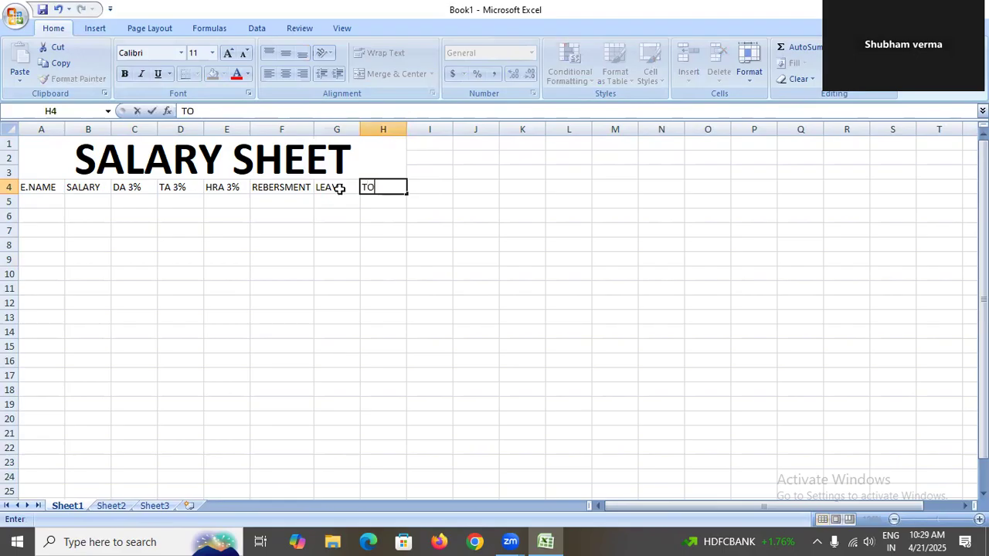
{"action": "type", "text": "TAL SALAR"}
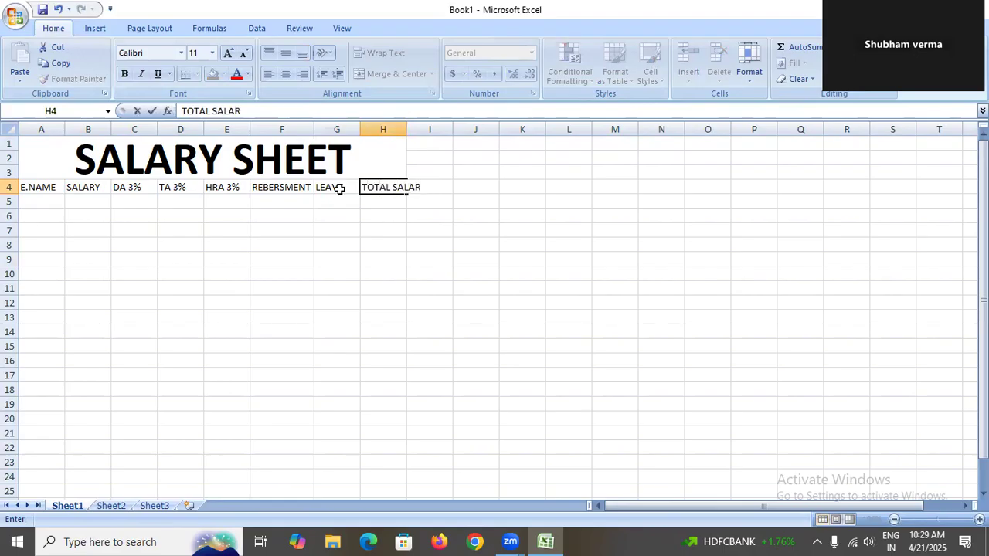
{"action": "type", "text": "Y"}
{"action": "double_click", "coordinate": [408, 129]}
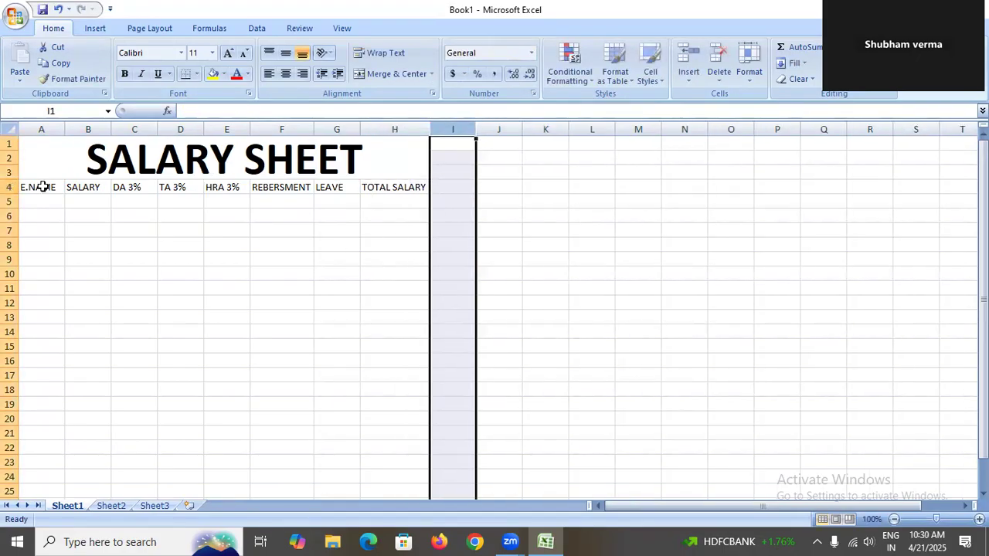
Increase the font size of the header row A4:H4 to 20.
{"action": "left_click_drag", "start_coordinate": [42, 187], "coordinate": [395, 190]}
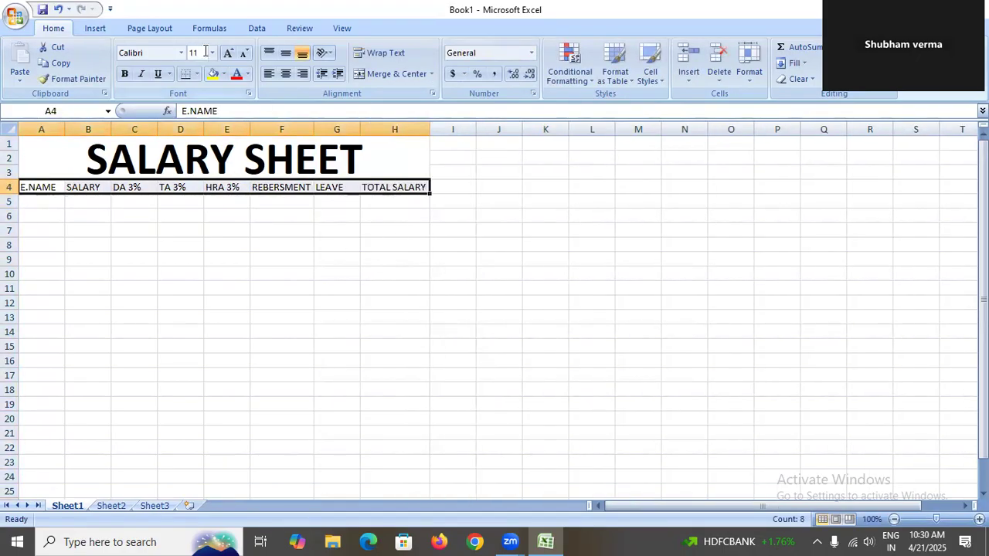
{"action": "left_click", "coordinate": [228, 53]}
{"action": "left_click", "coordinate": [229, 53]}
{"action": "left_click", "coordinate": [229, 53]}
{"action": "left_click", "coordinate": [229, 53]}
{"action": "left_click", "coordinate": [229, 53]}
Widen columns A through H so all enlarged headers fit fully.
{"action": "left_click_drag", "start_coordinate": [66, 129], "coordinate": [349, 129]}
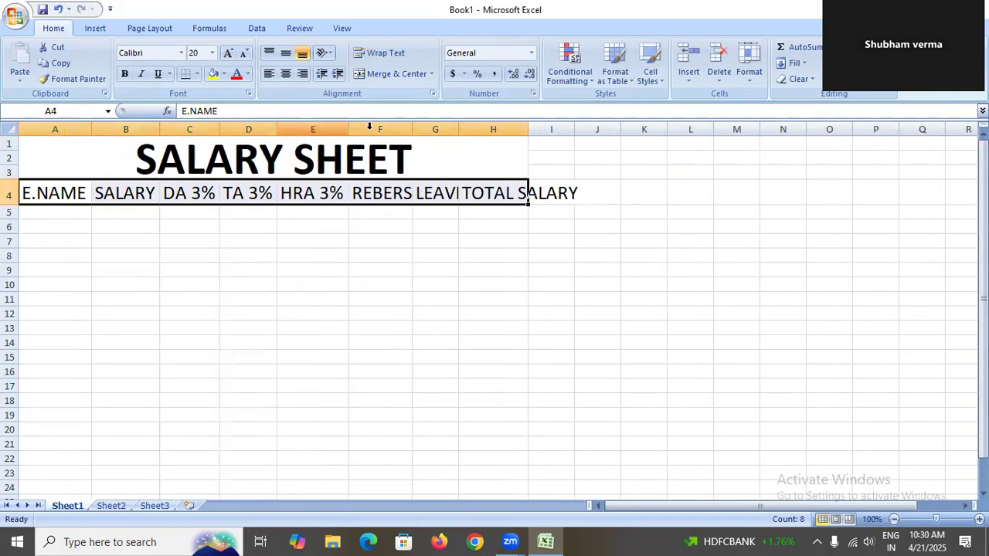
{"action": "left_click_drag", "start_coordinate": [415, 133], "coordinate": [467, 130]}
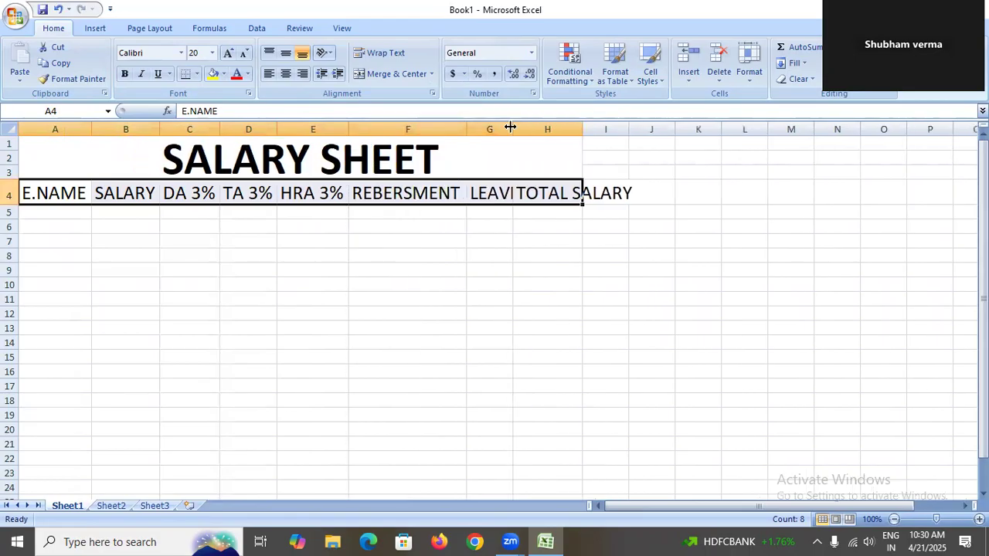
{"action": "double_click", "coordinate": [511, 123]}
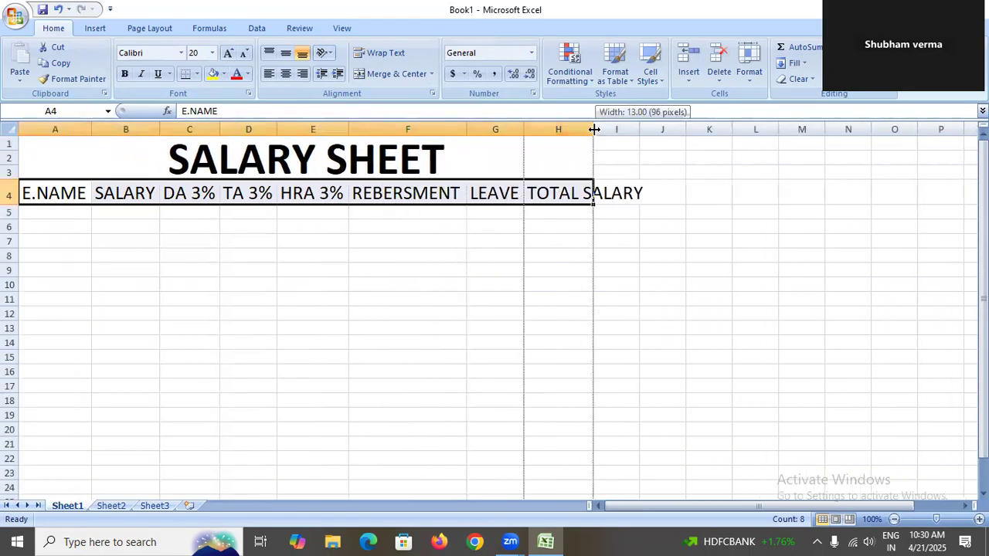
{"action": "double_click", "coordinate": [593, 128]}
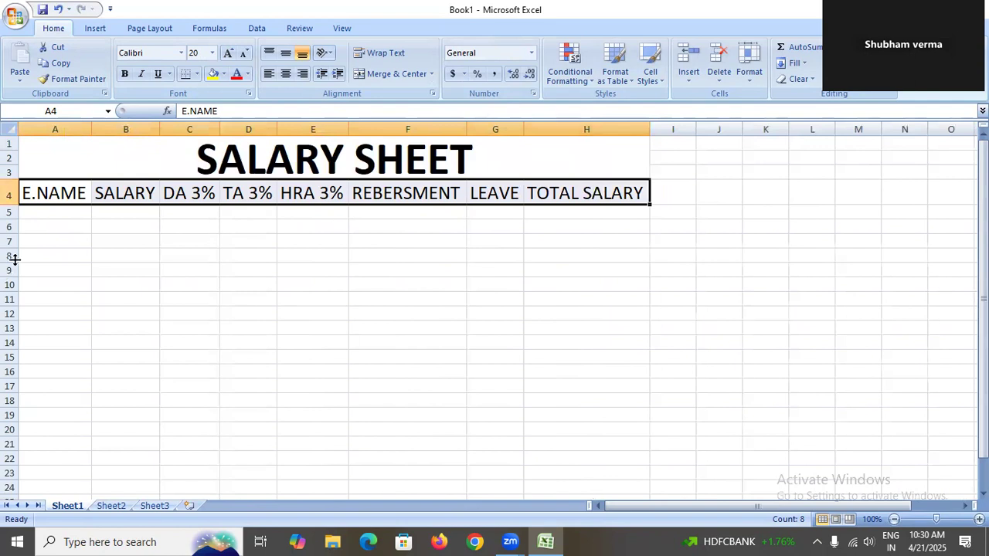
Enter an employee name in A5 and a salary of 40000 in B5.
{"action": "left_click", "coordinate": [63, 214]}
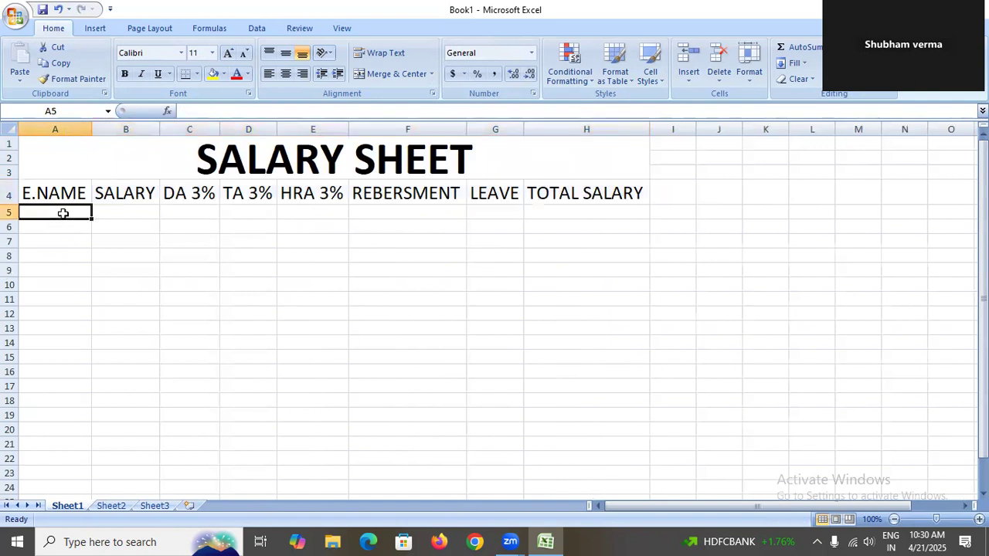
{"action": "type", "text": "MOHAN"}
{"action": "key", "text": "Tab"}
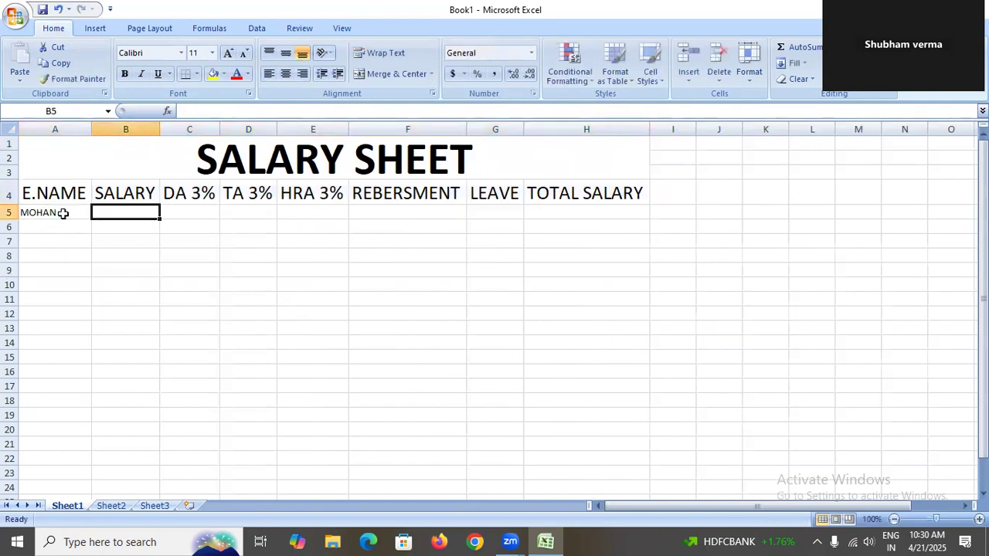
{"action": "type", "text": "40000"}
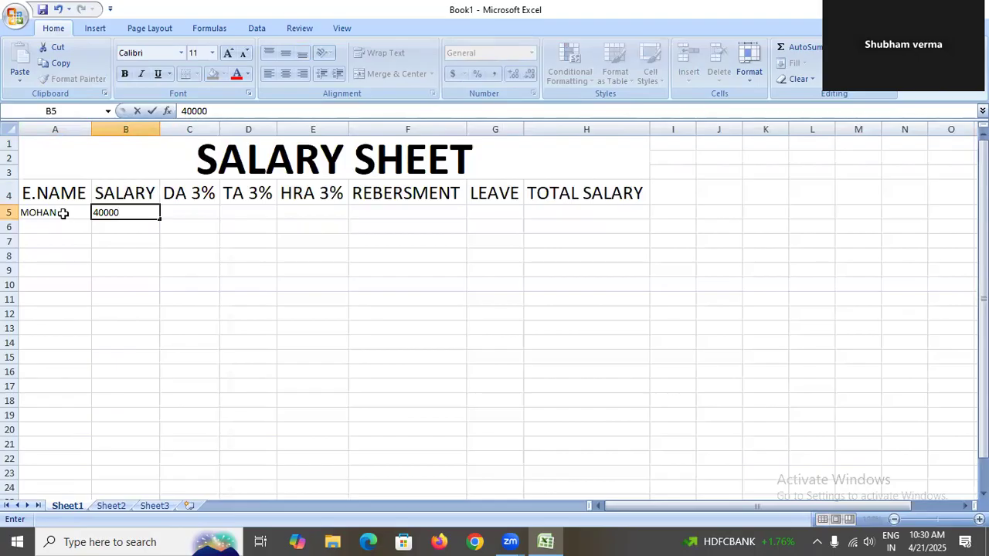
{"action": "key", "text": "Tab"}
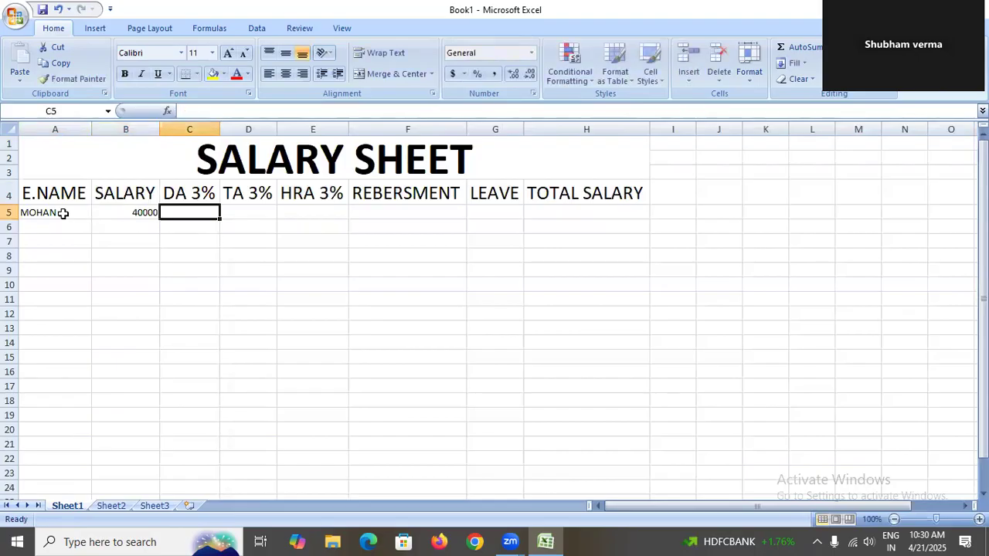
Calculate DA in C5 with the formula =B5*3% and fill it across to E5.
{"action": "left_click", "coordinate": [133, 210]}
{"action": "key", "text": "Tab"}
{"action": "type", "text": "="}
{"action": "left_click", "coordinate": [133, 210]}
{"action": "type", "text": "*3%"}
{"action": "key", "text": "Return"}
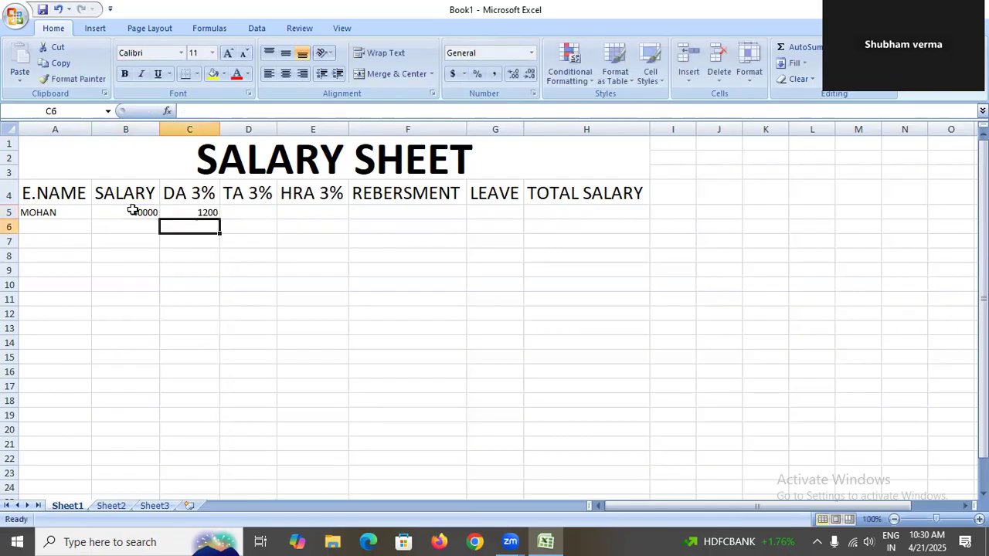
{"action": "left_click", "coordinate": [205, 213]}
{"action": "left_click_drag", "start_coordinate": [221, 218], "coordinate": [343, 212]}
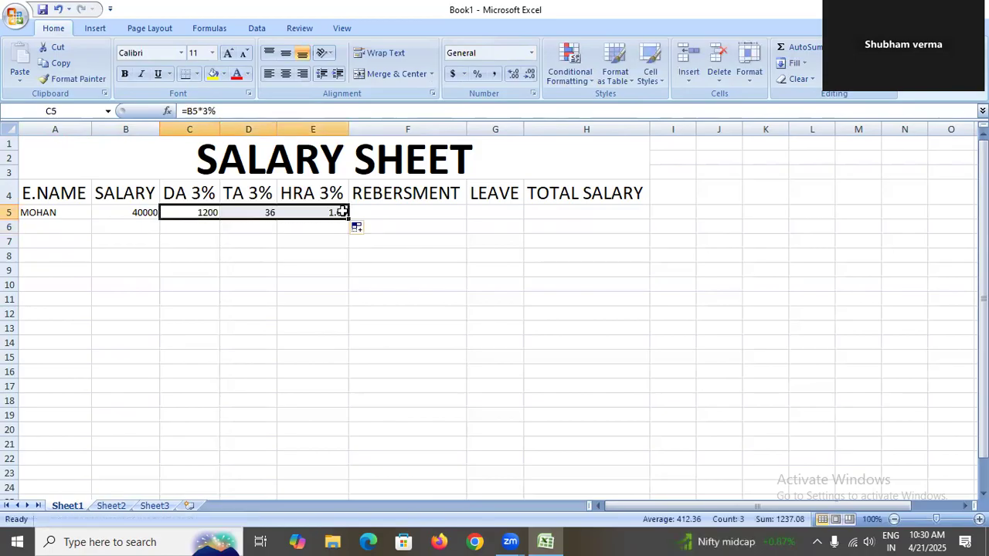
Replace the TA formula in D5 with =B5*3% and select the HRA cell E5.
{"action": "left_click", "coordinate": [260, 213]}
{"action": "type", "text": "="}
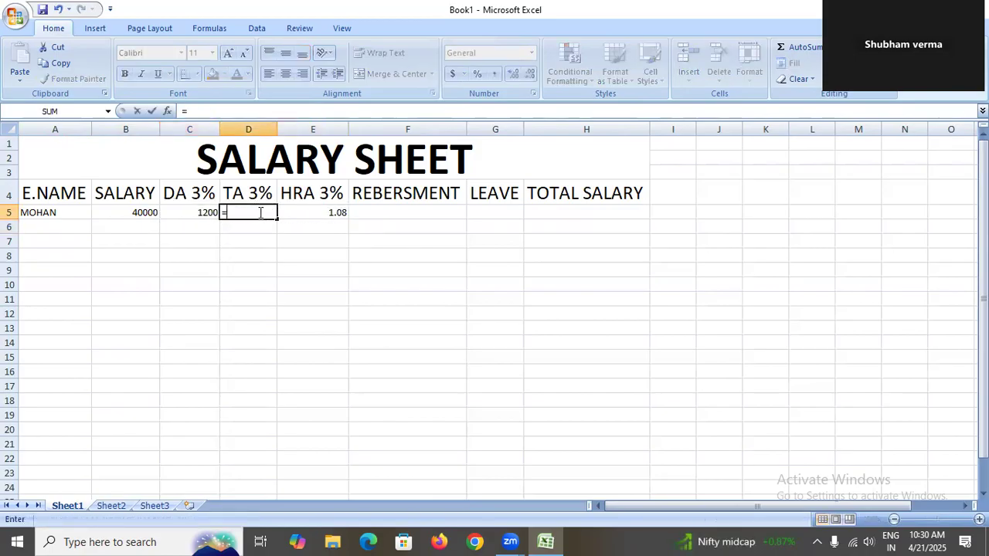
{"action": "left_click", "coordinate": [149, 215]}
{"action": "type", "text": "*3%"}
{"action": "key", "text": "Return"}
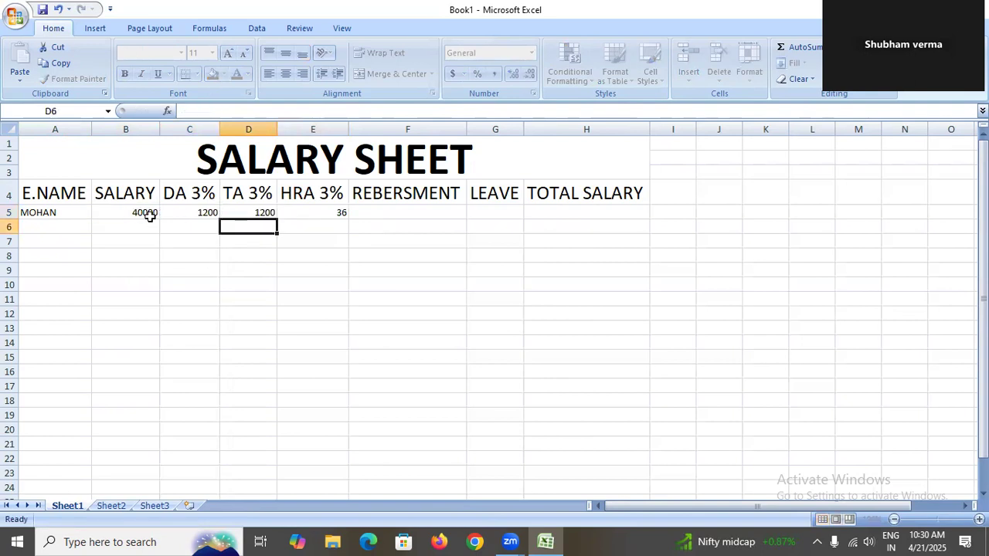
{"action": "left_click", "coordinate": [306, 209]}
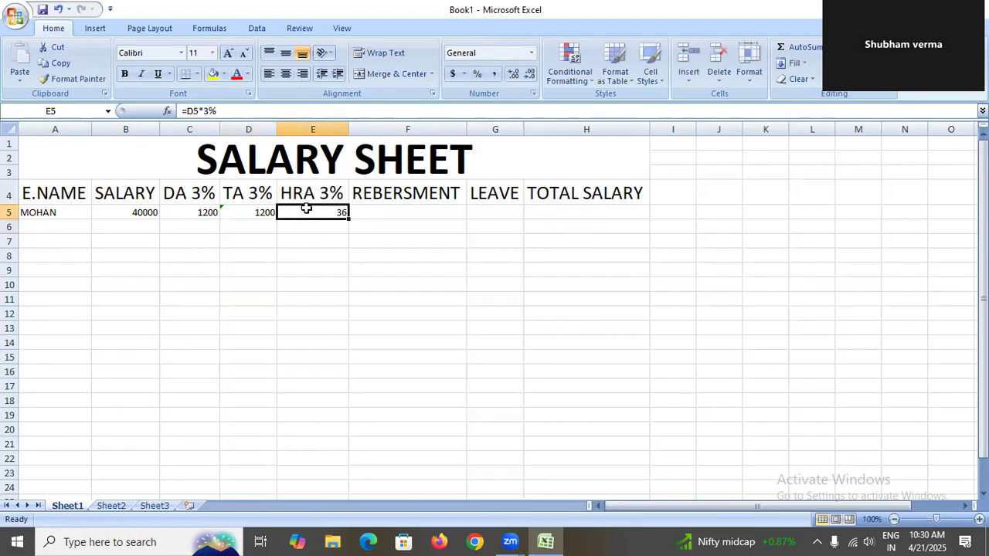
Enter the HRA formula =B5*3% in E5.
{"action": "type", "text": "="}
{"action": "left_click", "coordinate": [113, 213]}
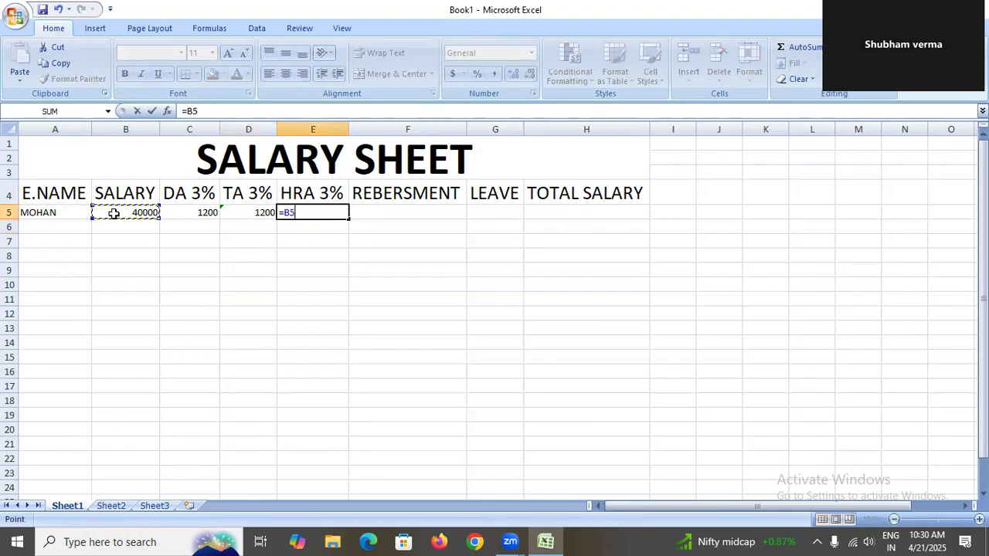
{"action": "type", "text": "*3%"}
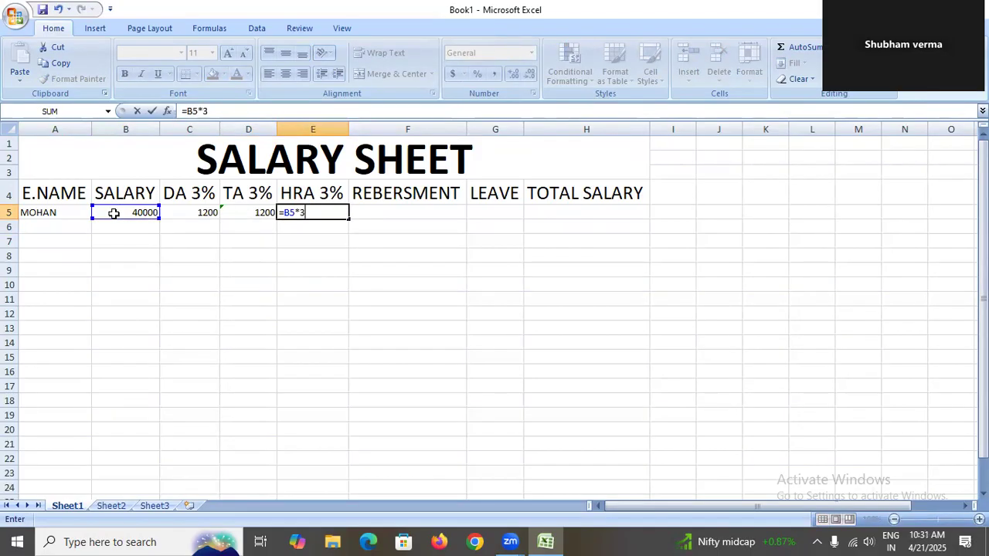
{"action": "key", "text": "Return"}
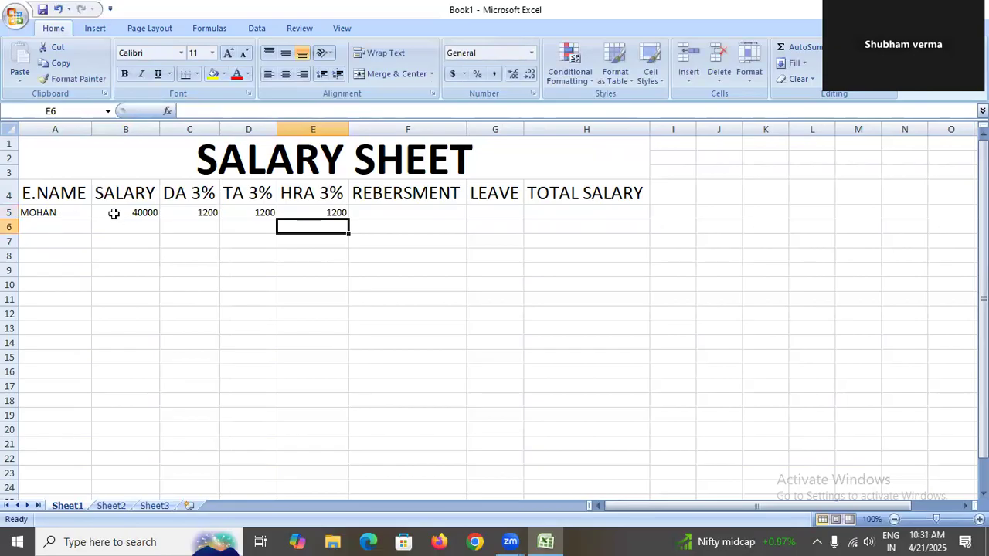
Enter a reimbursement amount of 1000 in F5.
{"action": "left_click", "coordinate": [377, 214]}
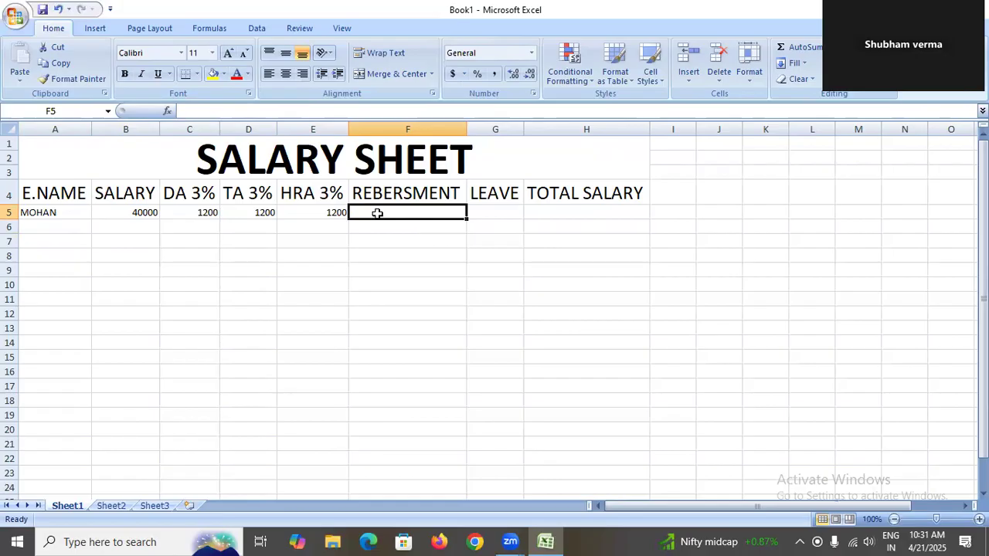
{"action": "type", "text": "1000"}
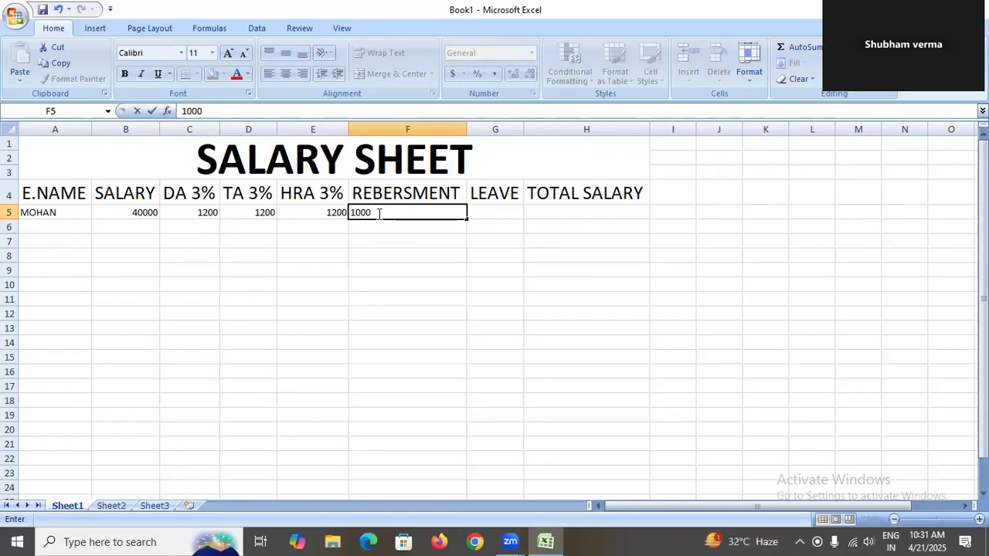
{"action": "key", "text": "Tab"}
Calculate leave deduction in G5 with the formula =B5/30*3.
{"action": "type", "text": "="}
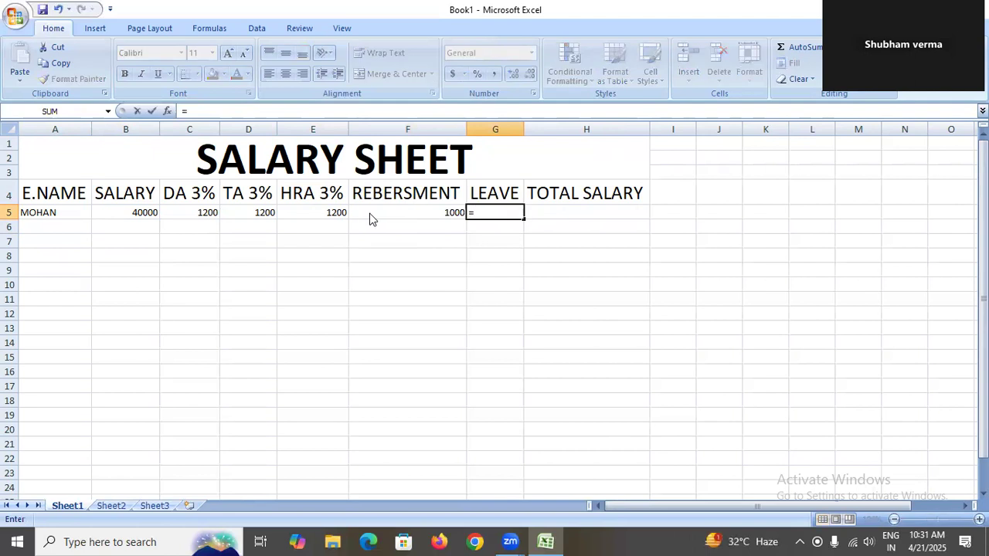
{"action": "left_click", "coordinate": [149, 218]}
{"action": "type", "text": "/30"}
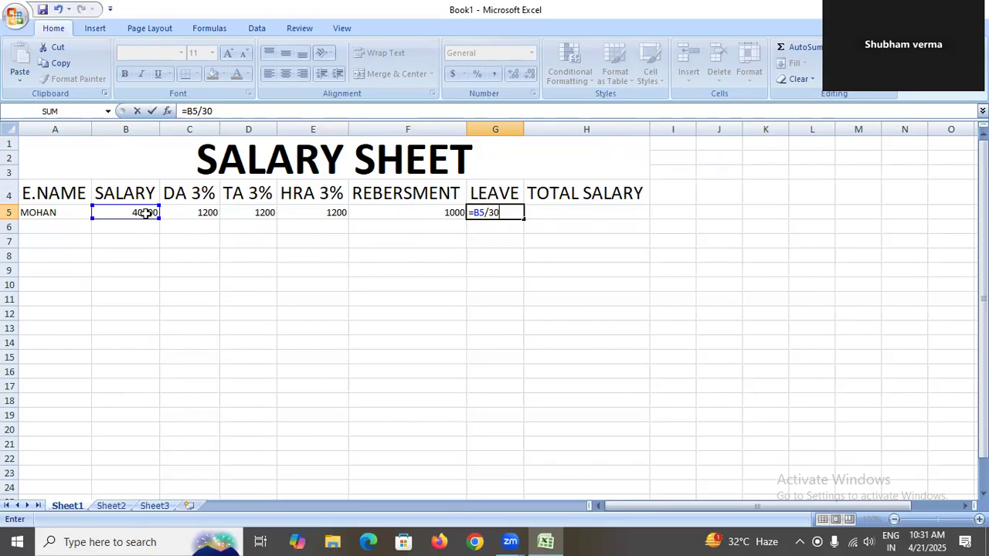
{"action": "type", "text": "*3"}
{"action": "key", "text": "Return"}
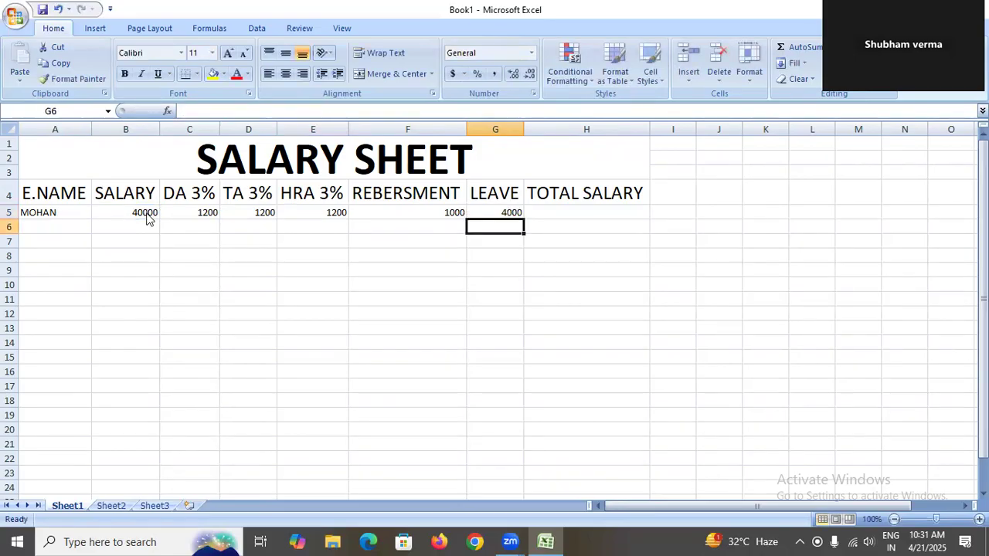
Calculate total salary in H5 with the formula =B5+C5+D5+E5+F5-G5.
{"action": "key", "text": "Right"}
{"action": "key", "text": "Up"}
{"action": "type", "text": "="}
{"action": "left_click", "coordinate": [143, 213]}
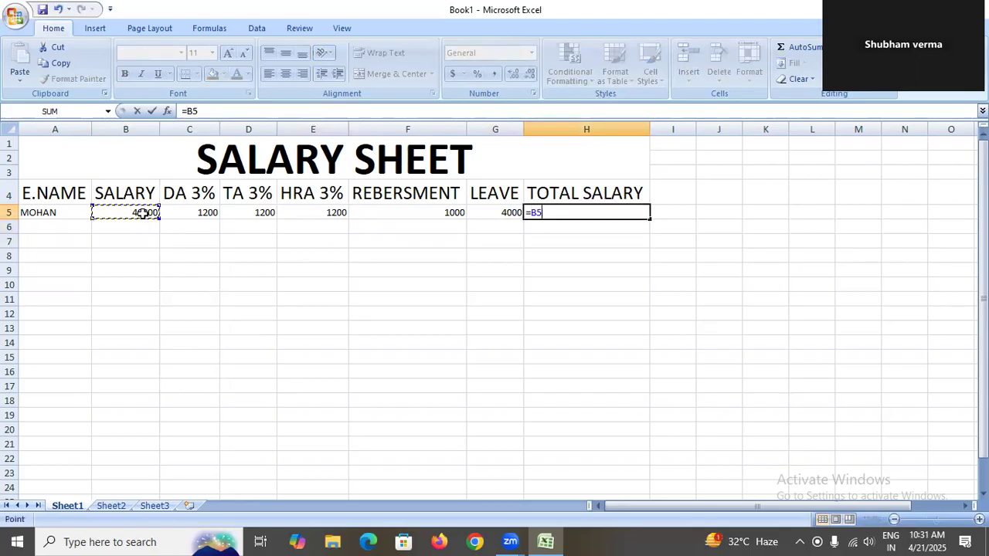
{"action": "type", "text": "+"}
{"action": "left_click", "coordinate": [197, 212]}
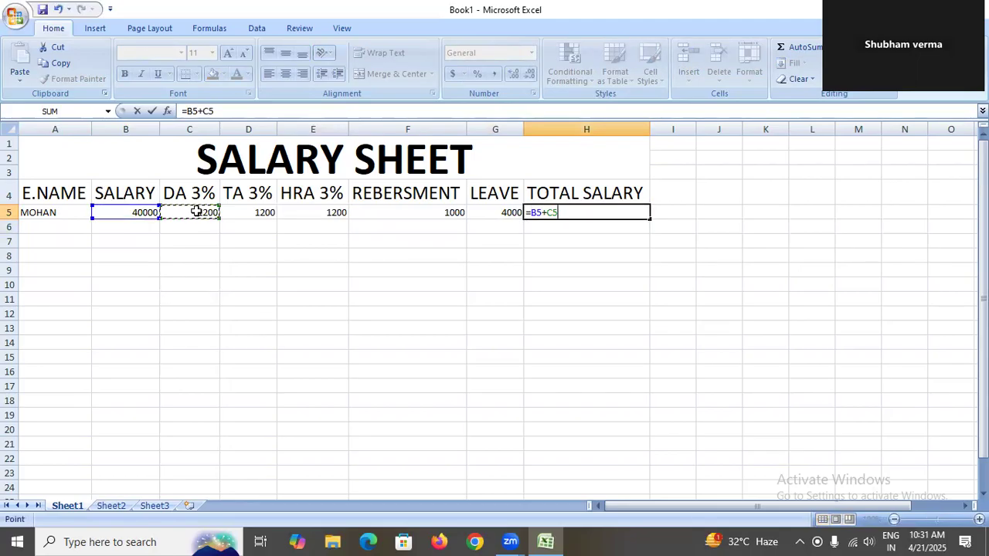
{"action": "type", "text": "+"}
{"action": "left_click", "coordinate": [260, 215]}
{"action": "type", "text": "+"}
{"action": "left_click", "coordinate": [310, 213]}
{"action": "type", "text": "+"}
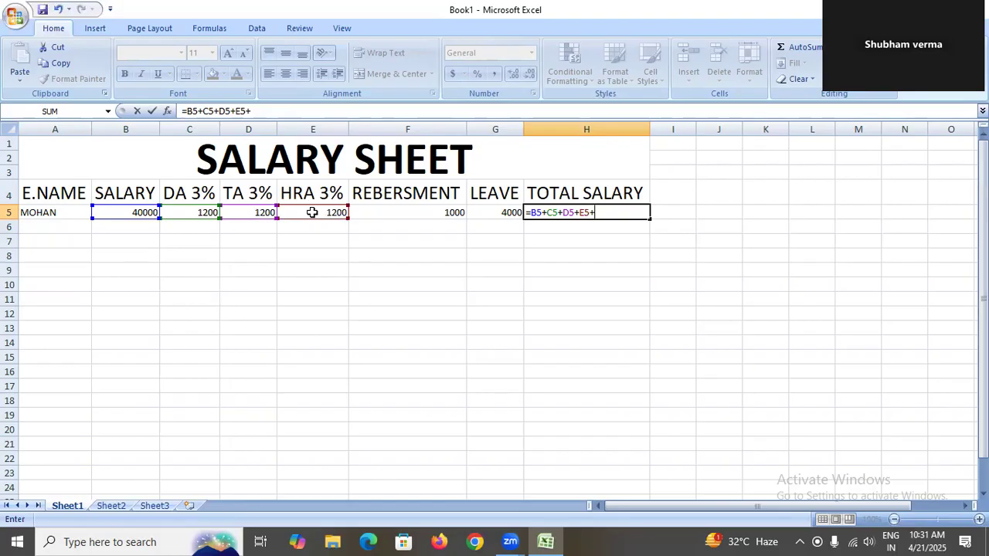
{"action": "left_click", "coordinate": [392, 211]}
{"action": "type", "text": "-"}
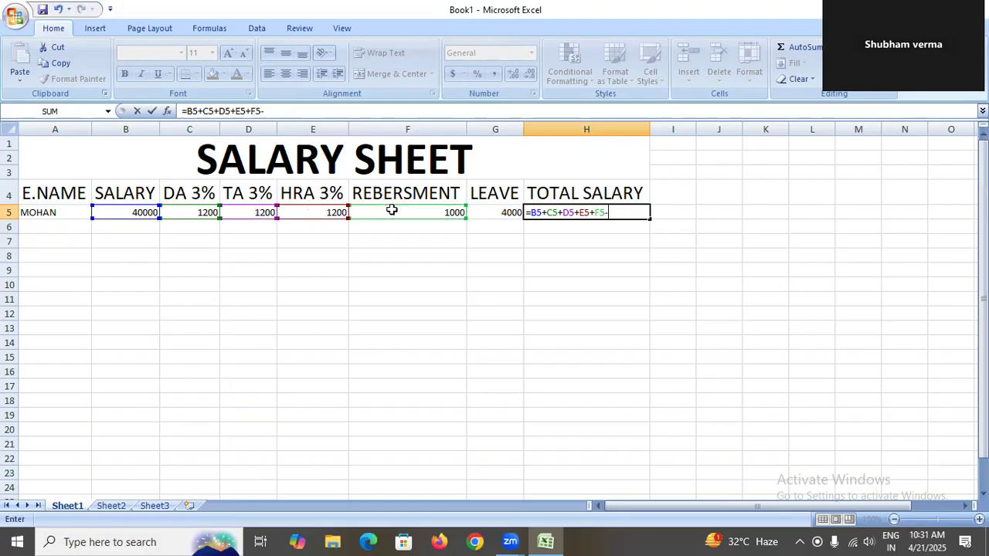
{"action": "left_click", "coordinate": [493, 210]}
{"action": "key", "text": "Return"}
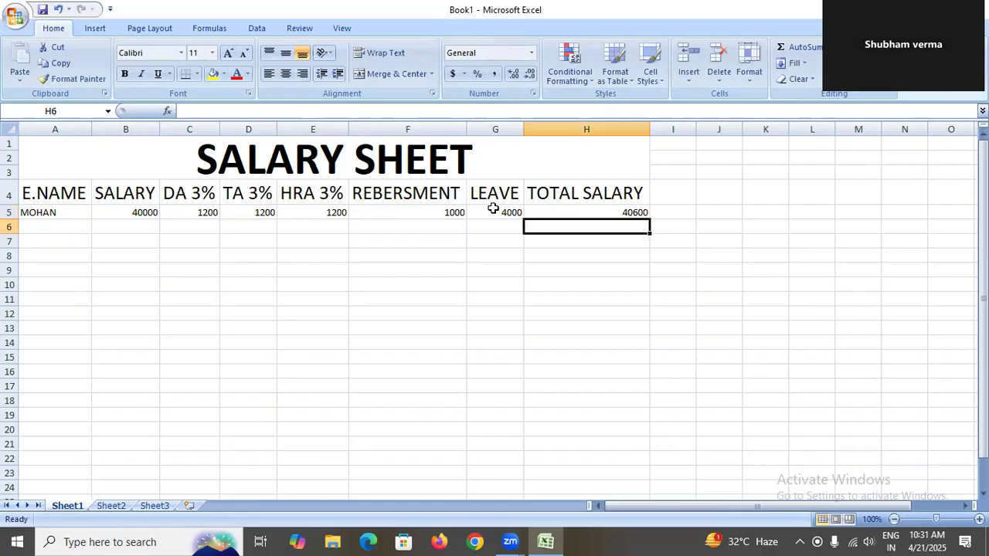
Enter a second employee's name in A6 and a salary of 30000 in B6.
{"action": "left_click", "coordinate": [46, 227]}
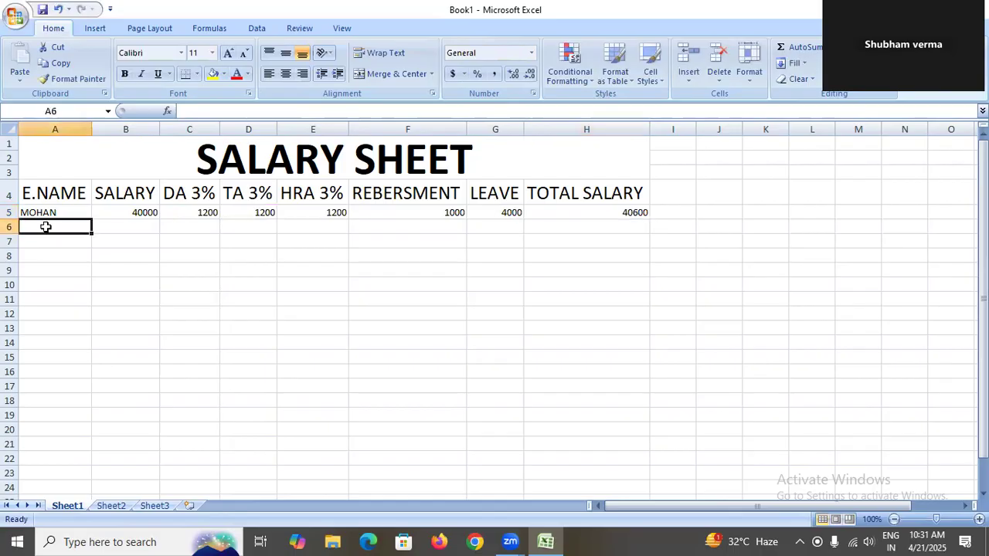
{"action": "type", "text": "SOHAN"}
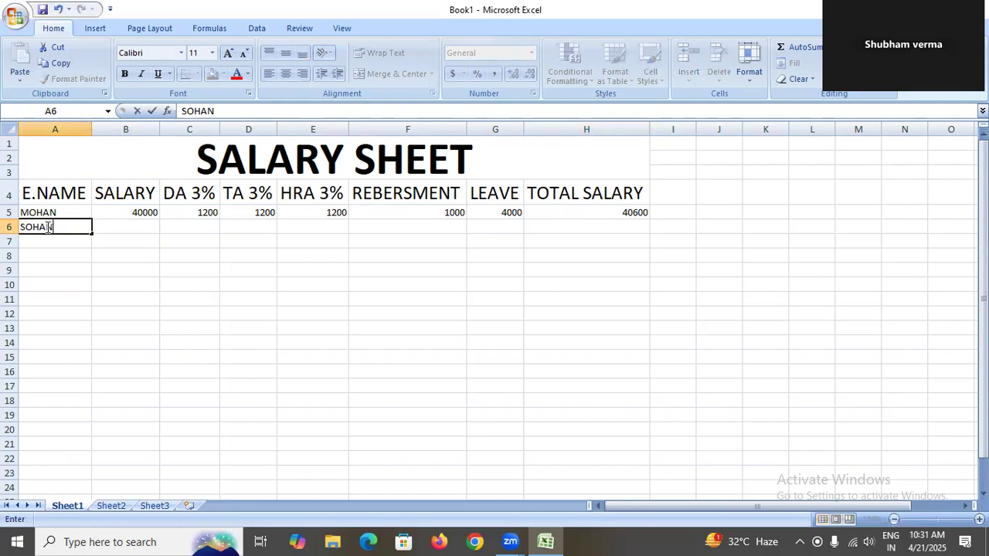
{"action": "key", "text": "Tab"}
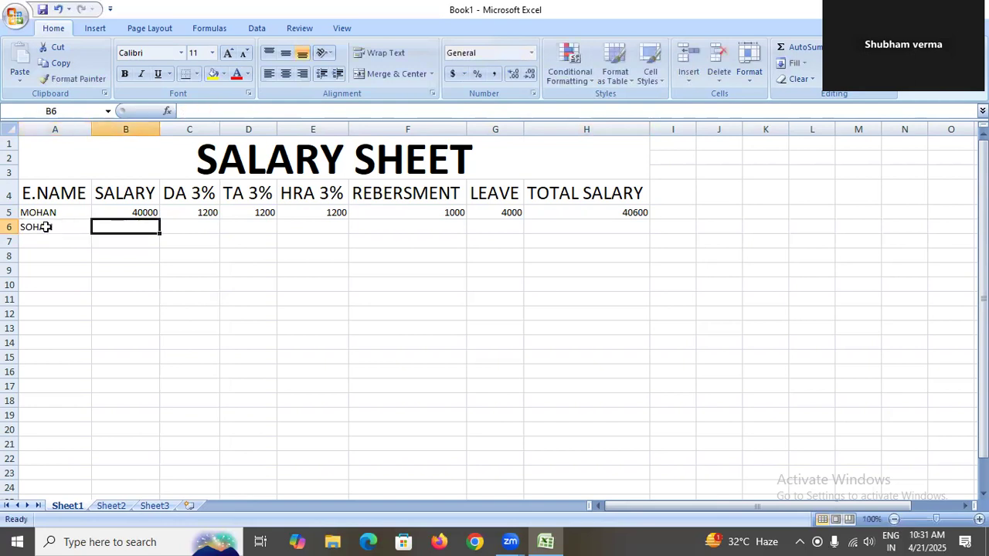
{"action": "type", "text": "30000"}
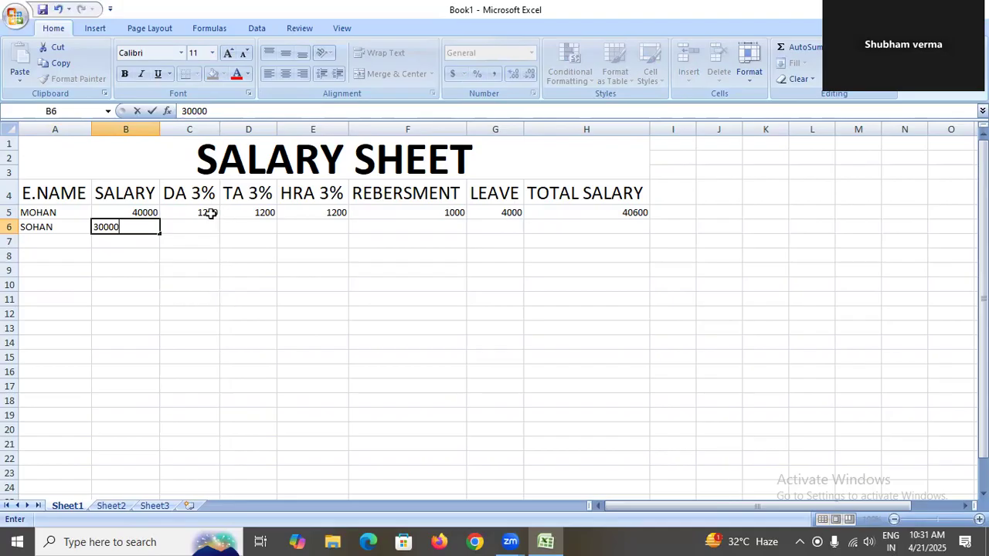
Enter a third employee's name in A7 and a salary of 45000 in B7.
{"action": "left_click", "coordinate": [59, 247]}
{"action": "type", "text": "RAM"}
{"action": "key", "text": "Tab"}
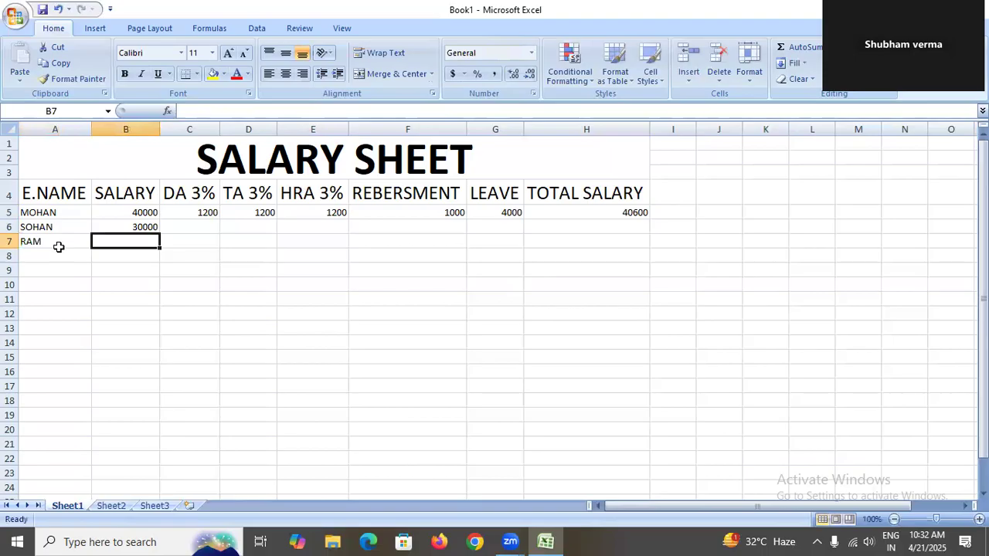
{"action": "type", "text": "45000"}
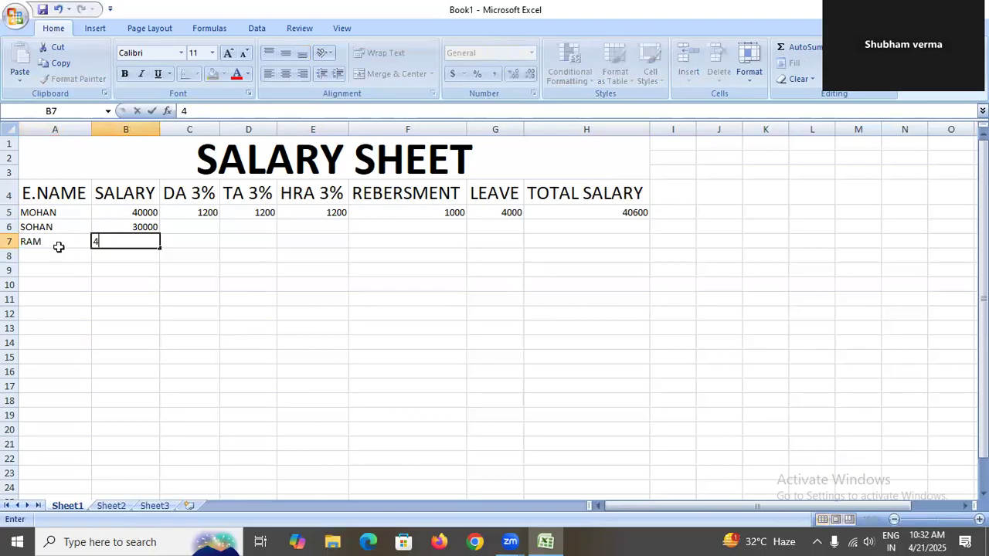
{"action": "left_click", "coordinate": [194, 242]}
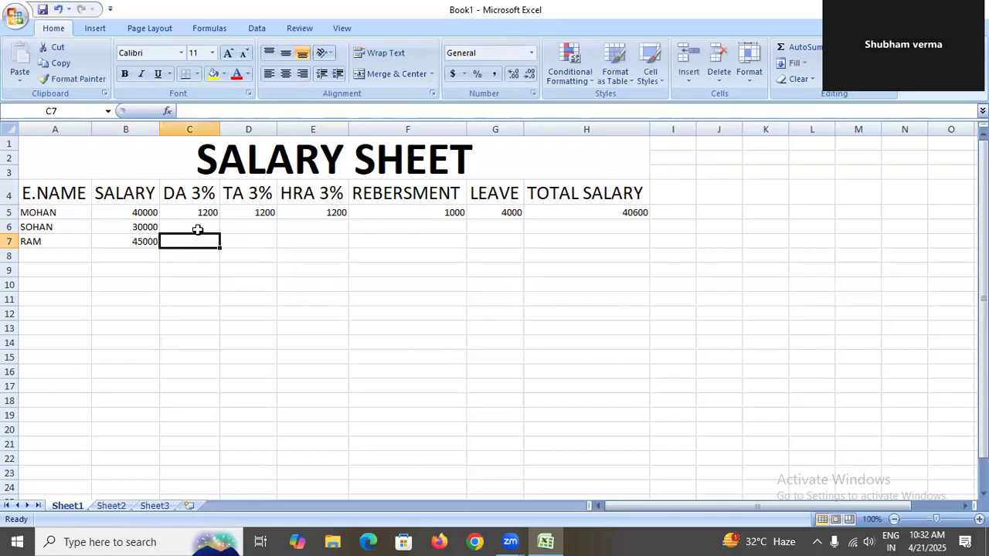
Fill the DA formula from C5 down through C7.
{"action": "left_click", "coordinate": [200, 215]}
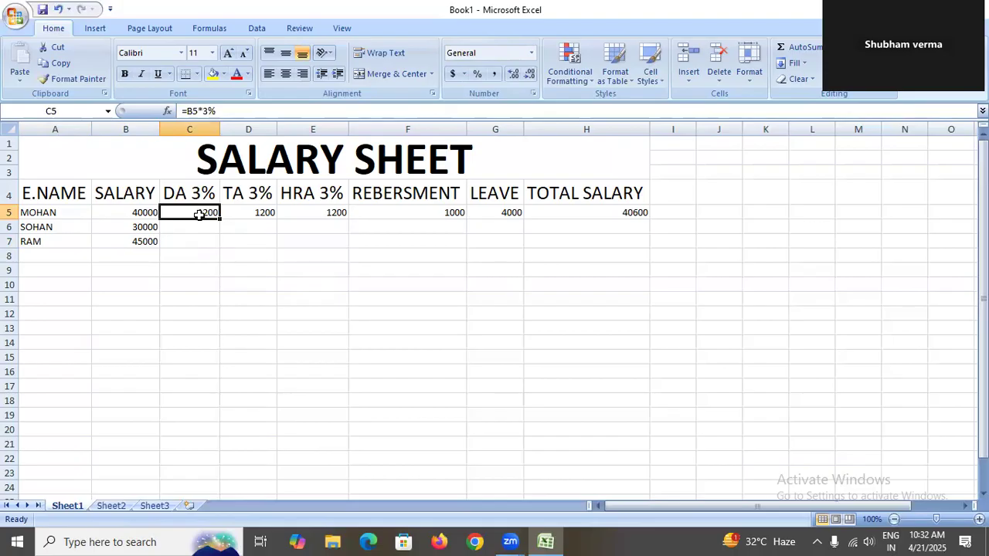
{"action": "key", "text": "shift+Down"}
{"action": "key", "text": "shift+Down"}
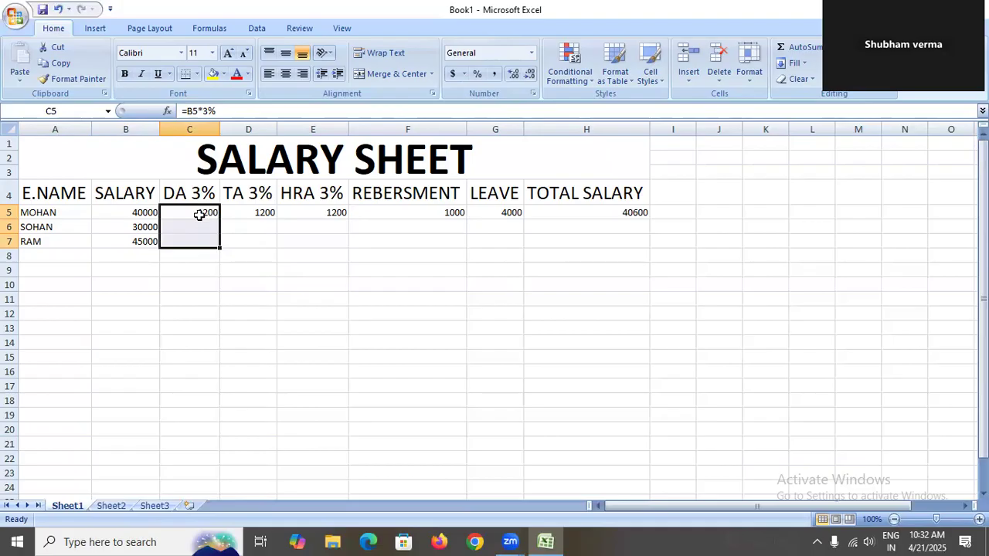
{"action": "key", "text": "ctrl+d"}
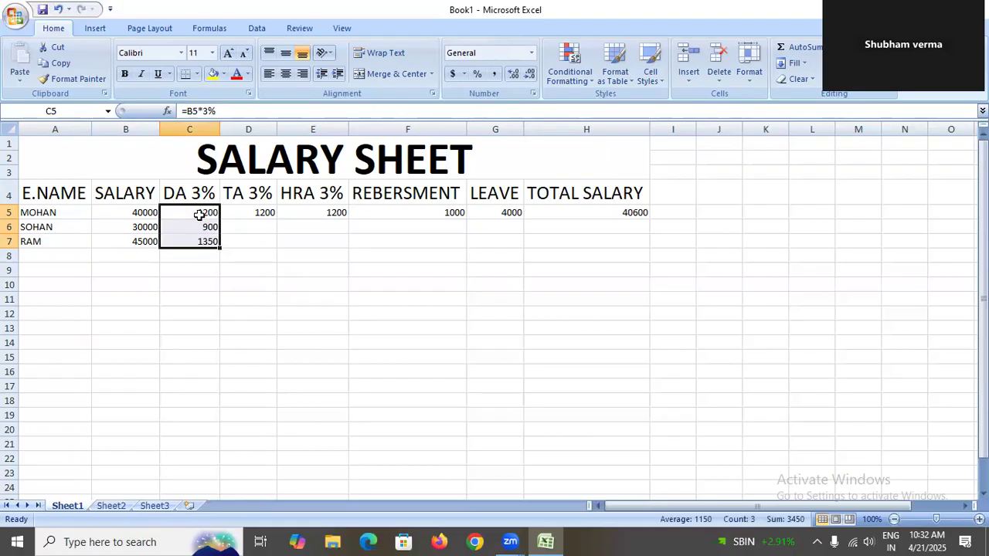
Fill the TA formula from D5 down through D7.
{"action": "left_click", "coordinate": [252, 213]}
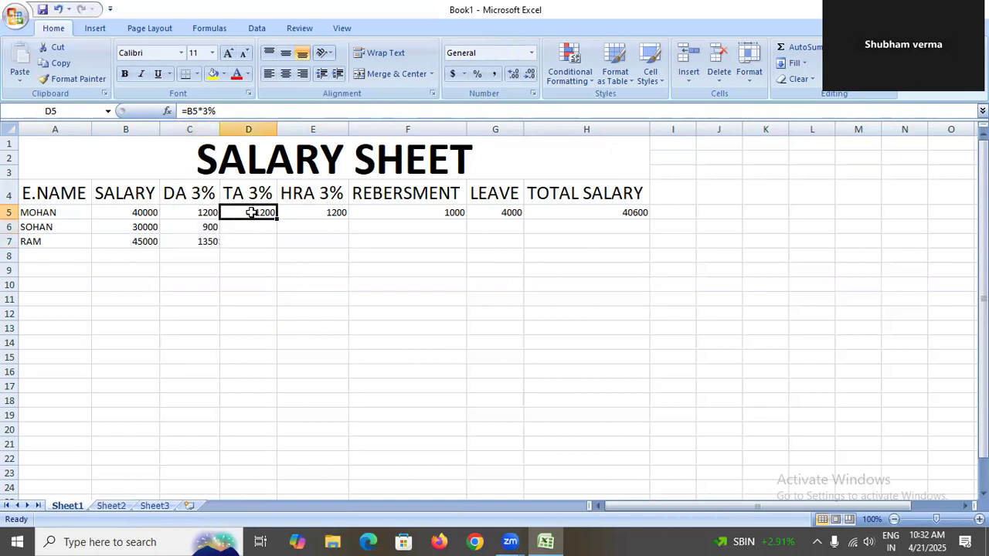
{"action": "key", "text": "shift+Down"}
{"action": "key", "text": "shift+Down"}
{"action": "key", "text": "ctrl+d"}
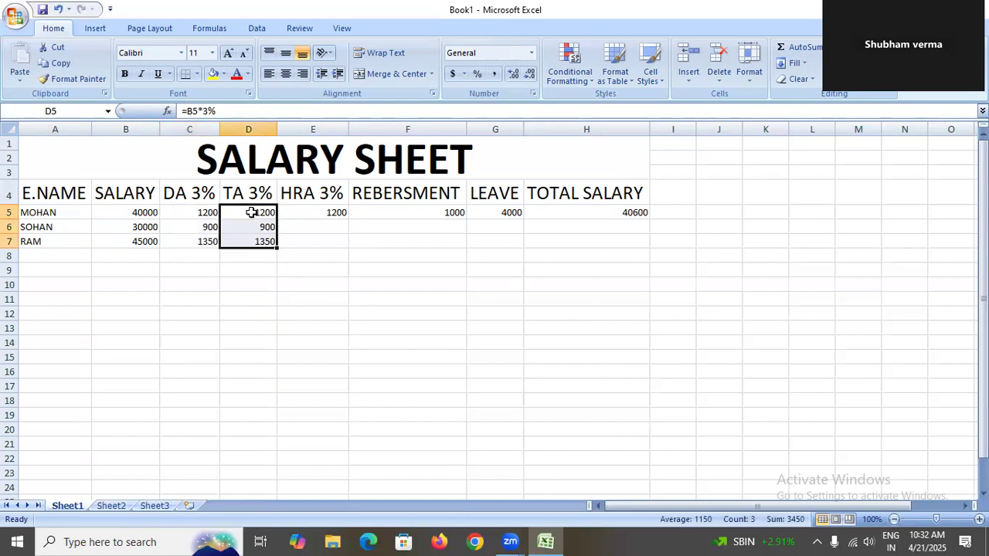
Fill the HRA formula from E5 down through E7.
{"action": "key", "text": "Right"}
{"action": "key", "text": "shift+Down"}
{"action": "key", "text": "shift+Down"}
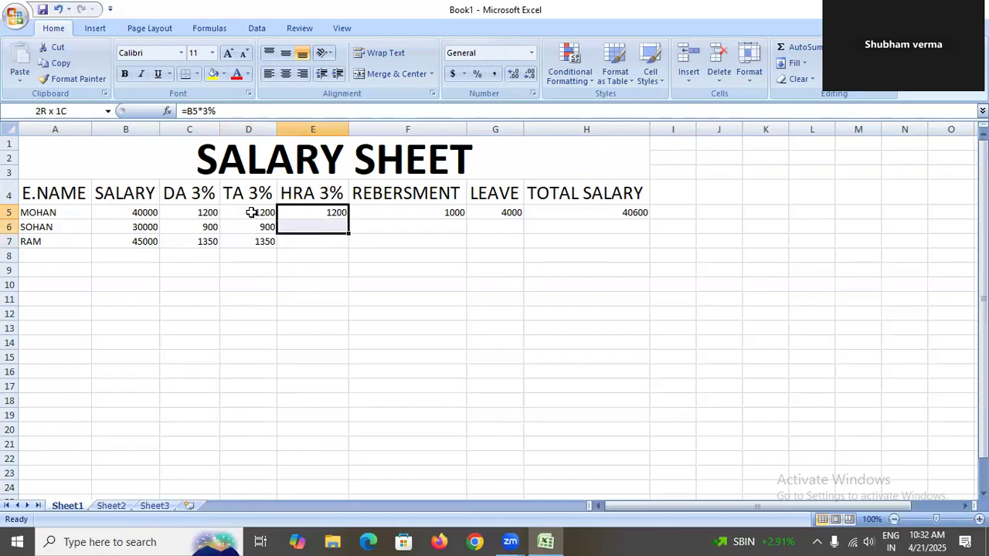
{"action": "key", "text": "ctrl+d"}
Enter reimbursement amounts of 1200 in F6 and 0 in F7.
{"action": "key", "text": "Right"}
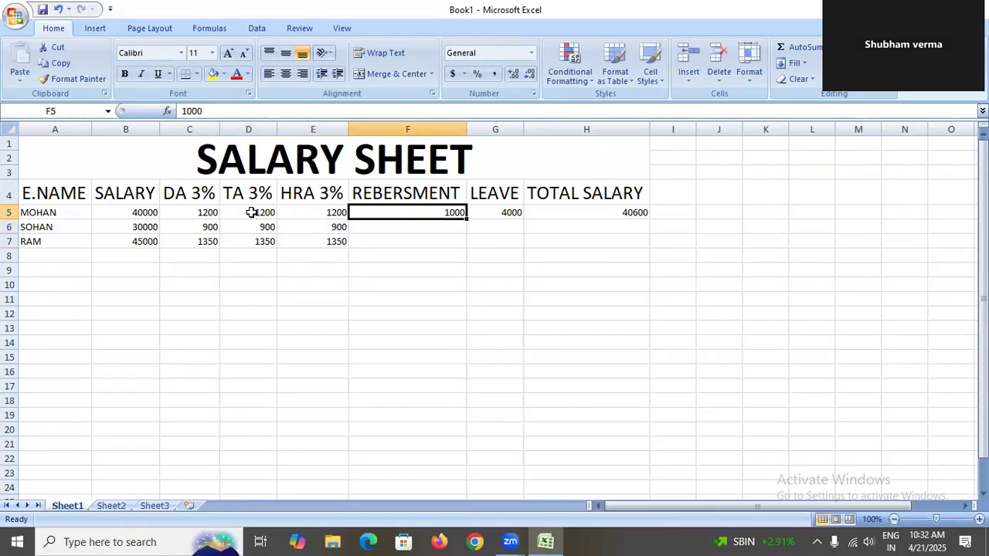
{"action": "key", "text": "Down"}
{"action": "type", "text": "1200"}
{"action": "key", "text": "Return"}
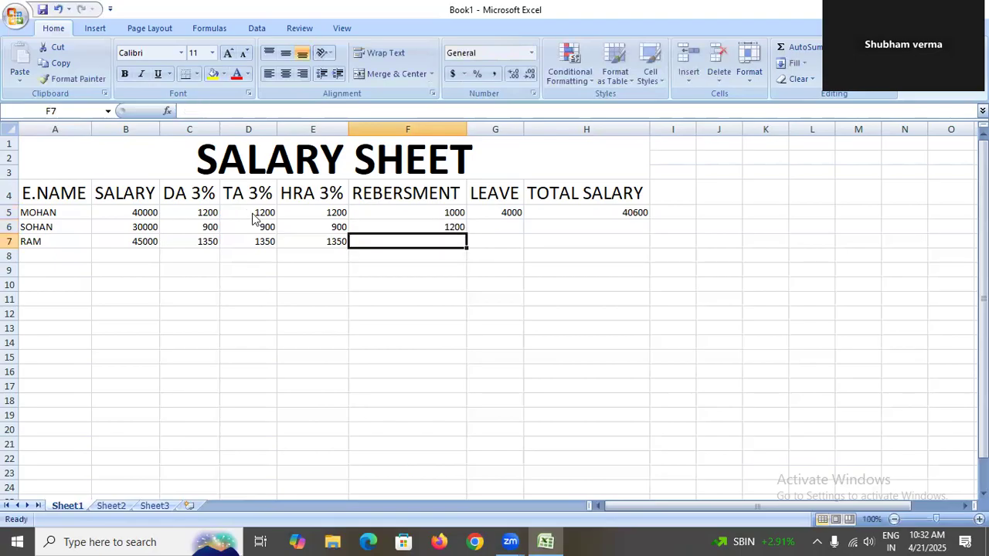
{"action": "type", "text": "0"}
{"action": "key", "text": "Tab"}
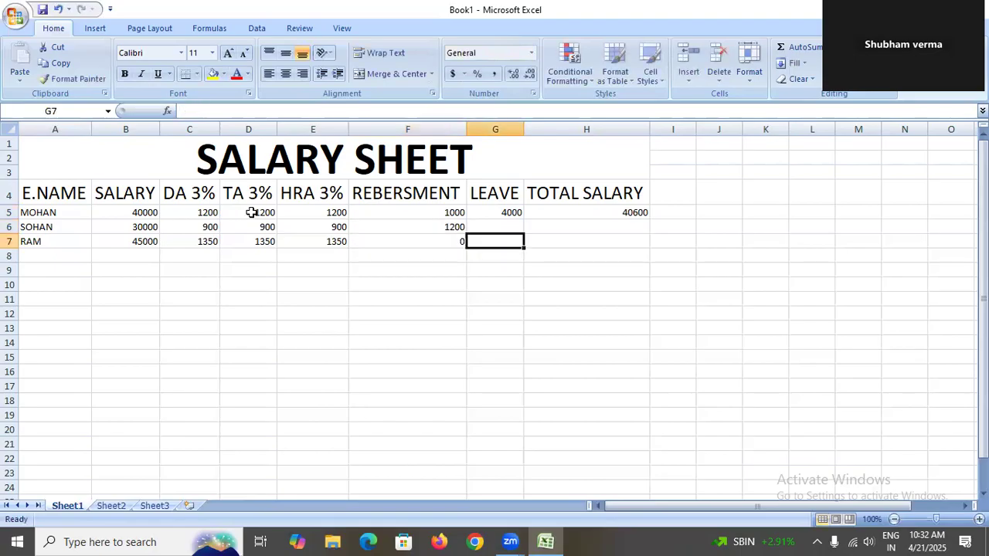
Calculate leave deduction in G6 with the formula =B6/30*2.
{"action": "key", "text": "Up"}
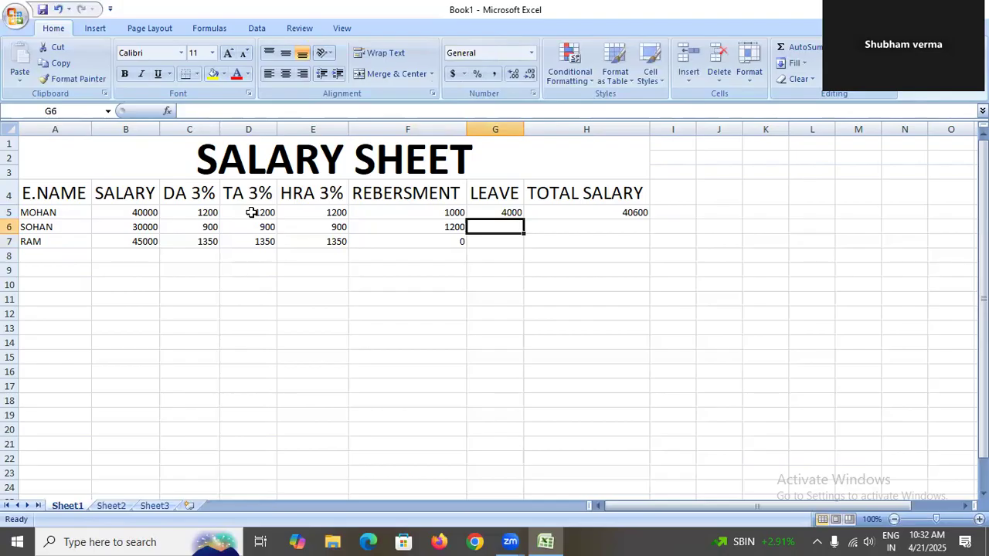
{"action": "type", "text": "="}
{"action": "left_click", "coordinate": [149, 229]}
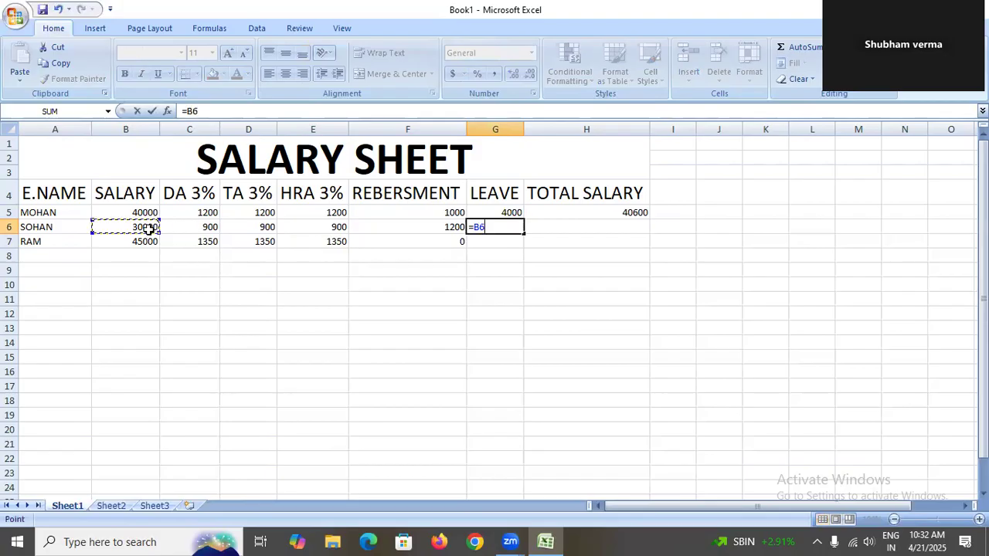
{"action": "type", "text": "/30*2"}
{"action": "key", "text": "Return"}
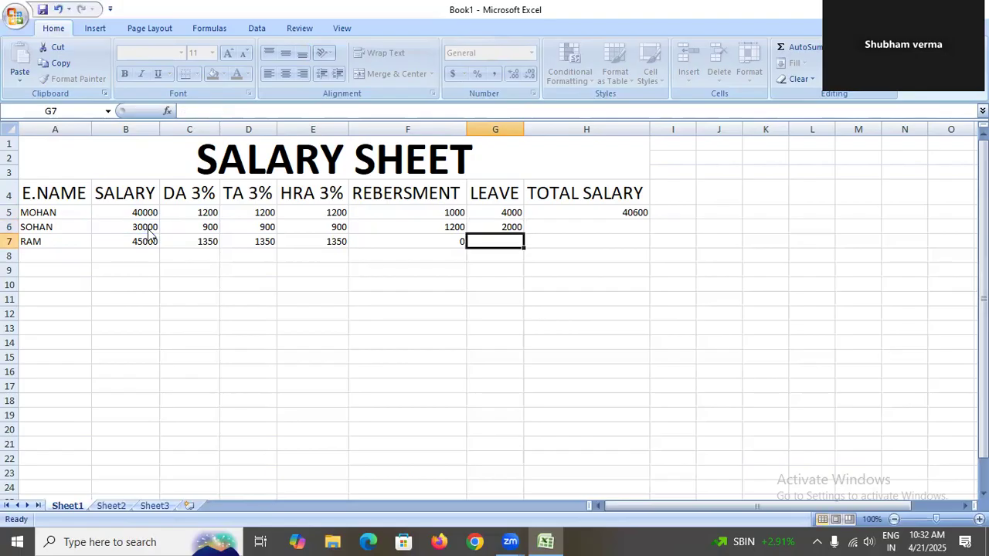
Calculate leave deduction in G7 with the formula =B7/30*5.
{"action": "type", "text": "="}
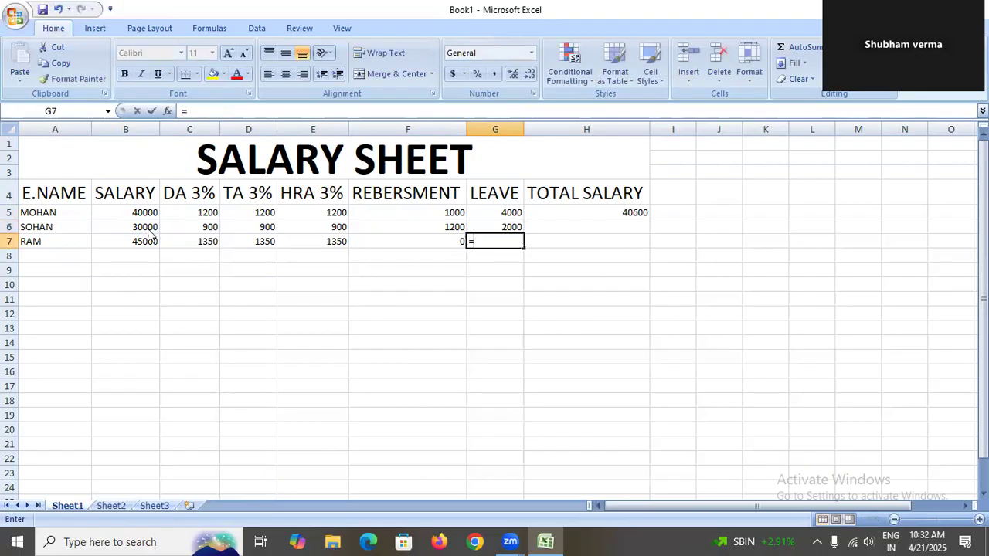
{"action": "left_click", "coordinate": [143, 242]}
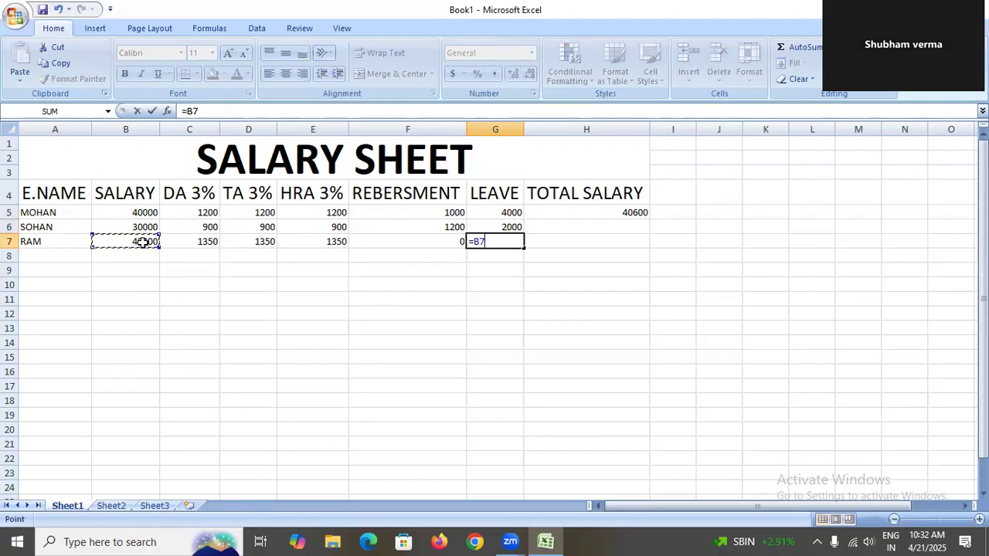
{"action": "type", "text": "/30*5"}
{"action": "key", "text": "Return"}
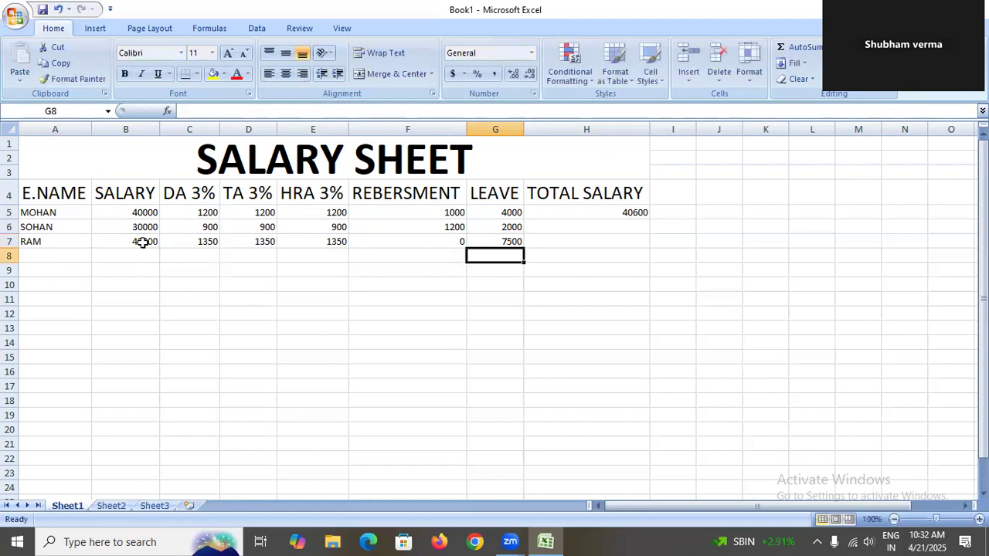
Fill the total salary formula from H5 down through H7.
{"action": "left_click", "coordinate": [581, 214]}
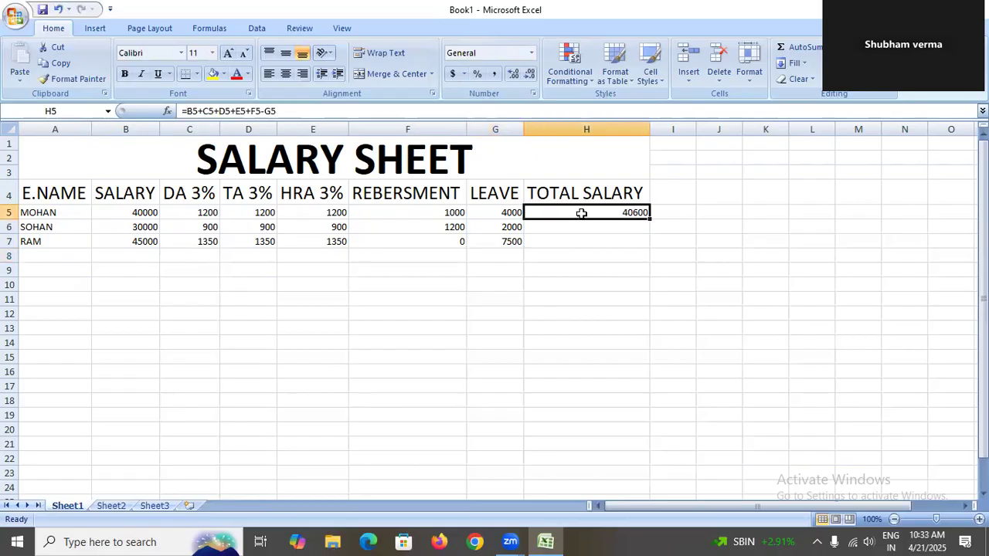
{"action": "key", "text": "shift+Down"}
{"action": "key", "text": "shift+Down"}
{"action": "key", "text": "ctrl+d"}
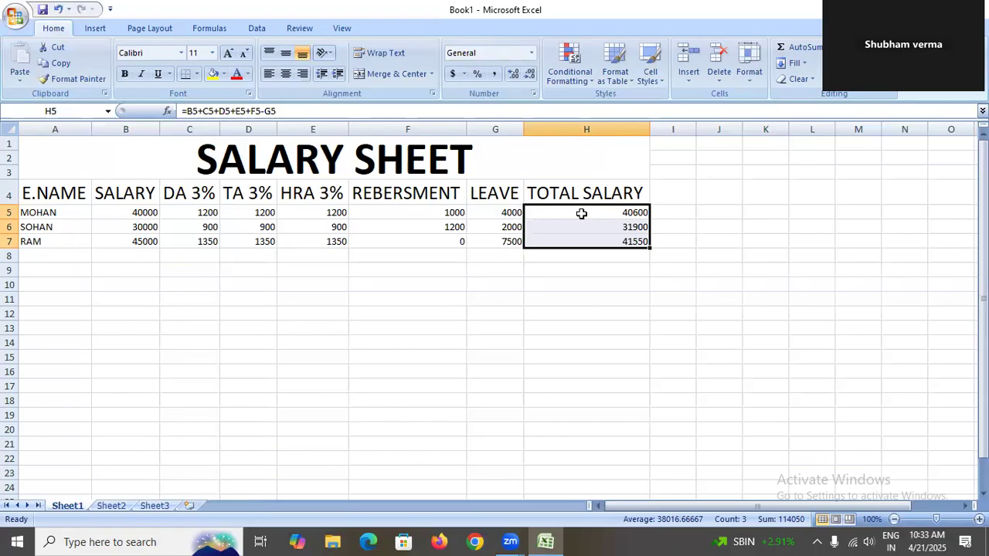
Make the header and employee rows A4:H7 bold and centre-aligned.
{"action": "left_click", "coordinate": [81, 193]}
{"action": "left_click_drag", "start_coordinate": [82, 193], "coordinate": [477, 219]}
{"action": "left_click_drag", "start_coordinate": [65, 184], "coordinate": [566, 248]}
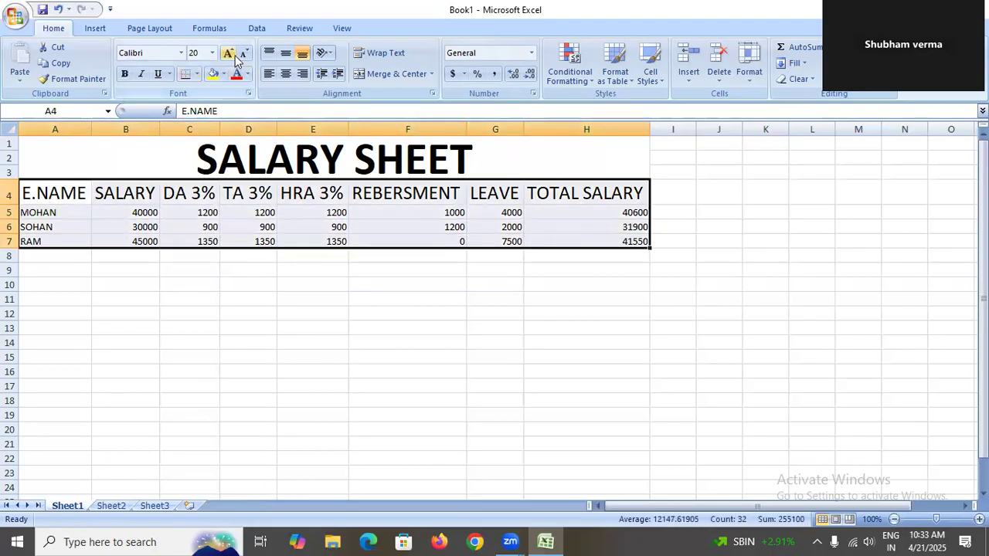
{"action": "left_click", "coordinate": [124, 74]}
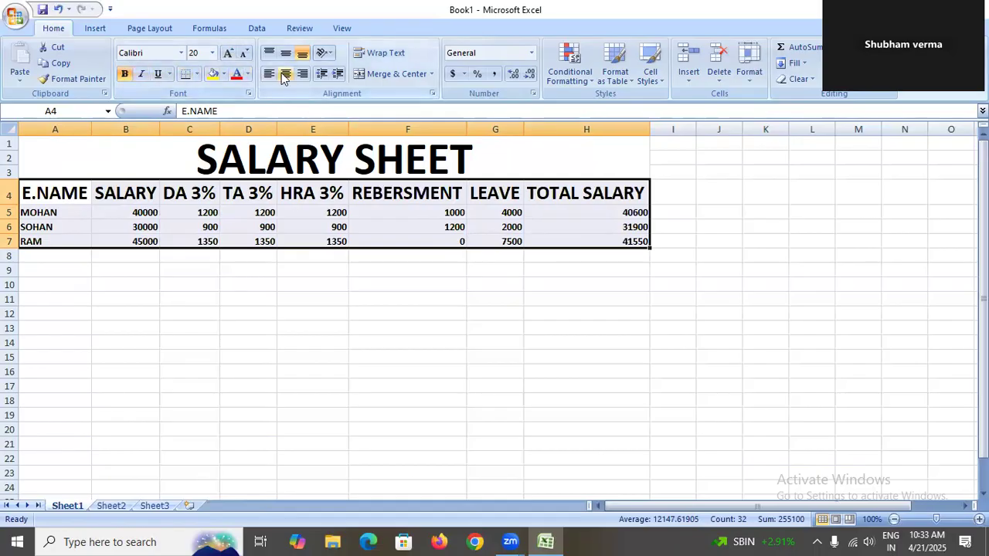
{"action": "left_click", "coordinate": [284, 74]}
{"action": "left_click", "coordinate": [148, 283]}
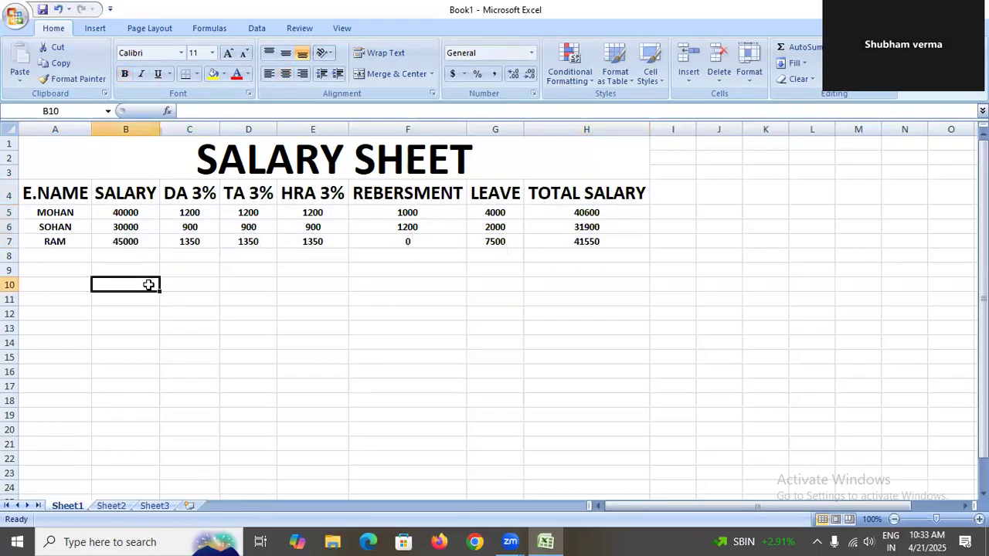
Enlarge the font of the employee data rows A5:H8 to 20 pt.
{"action": "left_click_drag", "start_coordinate": [78, 210], "coordinate": [610, 256]}
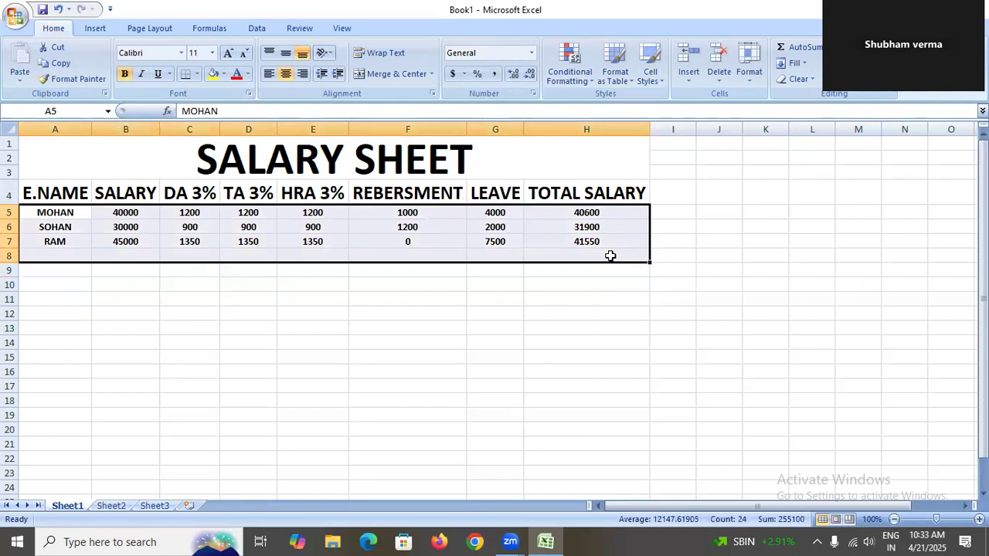
{"action": "left_click", "coordinate": [228, 54]}
{"action": "left_click", "coordinate": [228, 54]}
{"action": "left_click", "coordinate": [228, 54]}
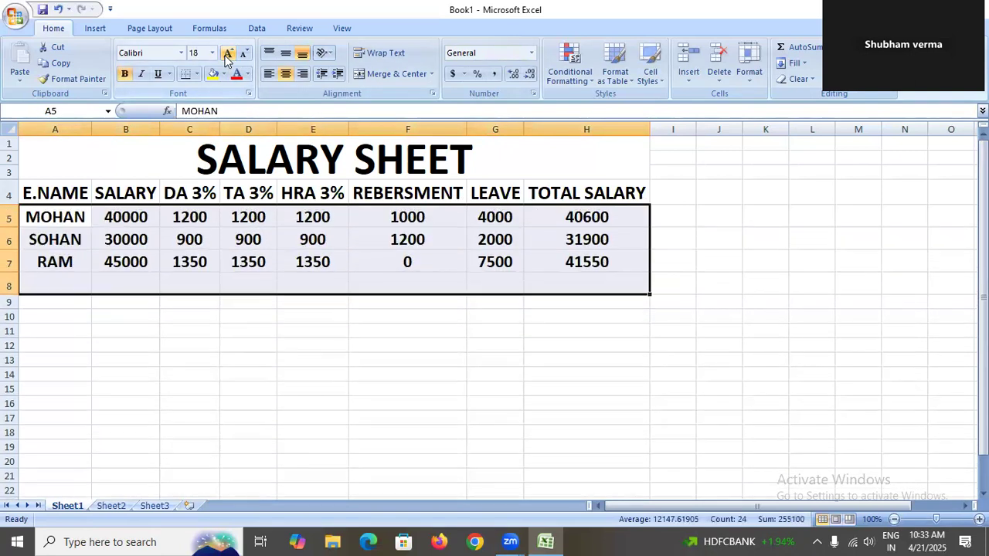
{"action": "left_click", "coordinate": [228, 54]}
{"action": "left_click", "coordinate": [228, 54]}
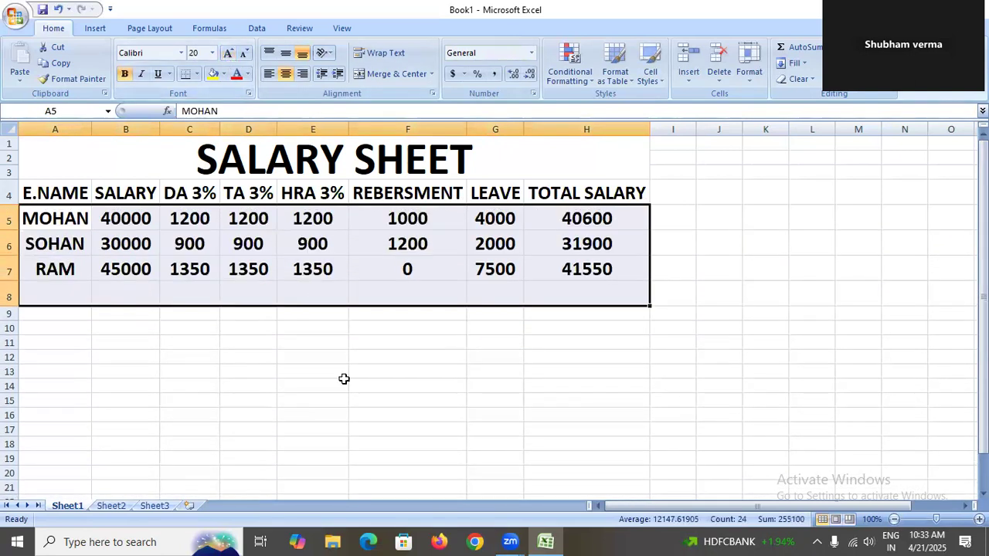
{"action": "left_click", "coordinate": [355, 440]}
Apply All Borders to the whole table from the title through row 7.
{"action": "left_click_drag", "start_coordinate": [167, 158], "coordinate": [177, 260]}
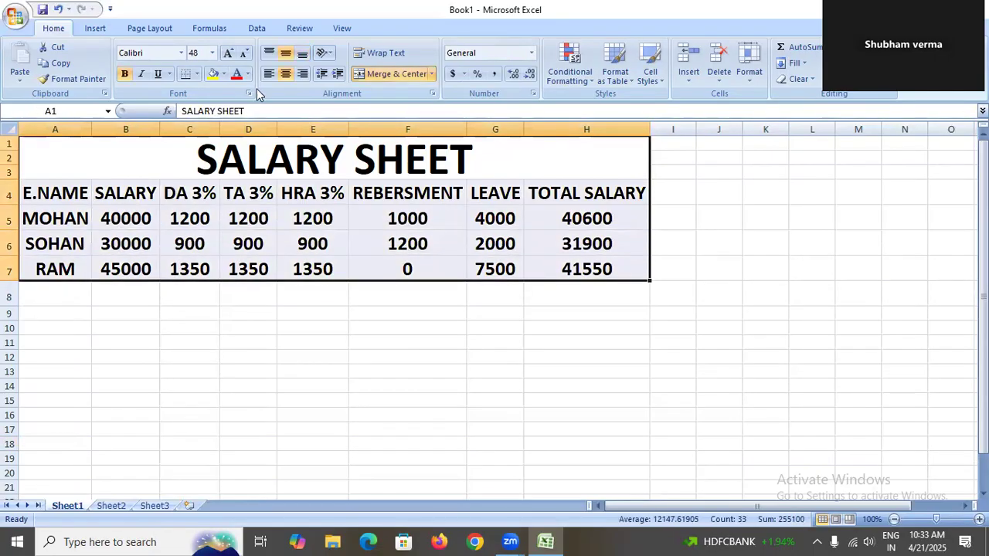
{"action": "left_click", "coordinate": [197, 73]}
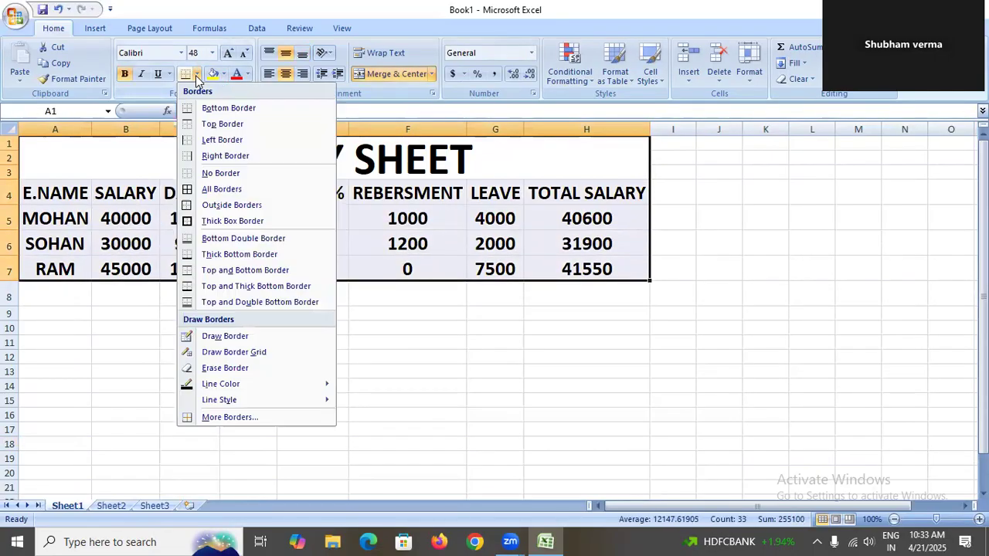
{"action": "left_click", "coordinate": [207, 190]}
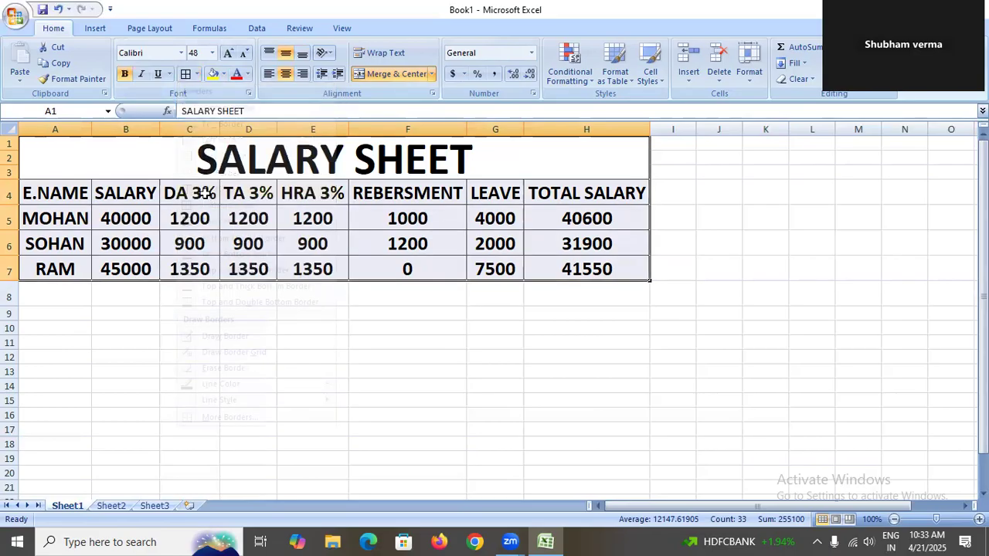
Thicken the table's grid borders using a heavier border line style.
{"action": "left_click", "coordinate": [198, 76]}
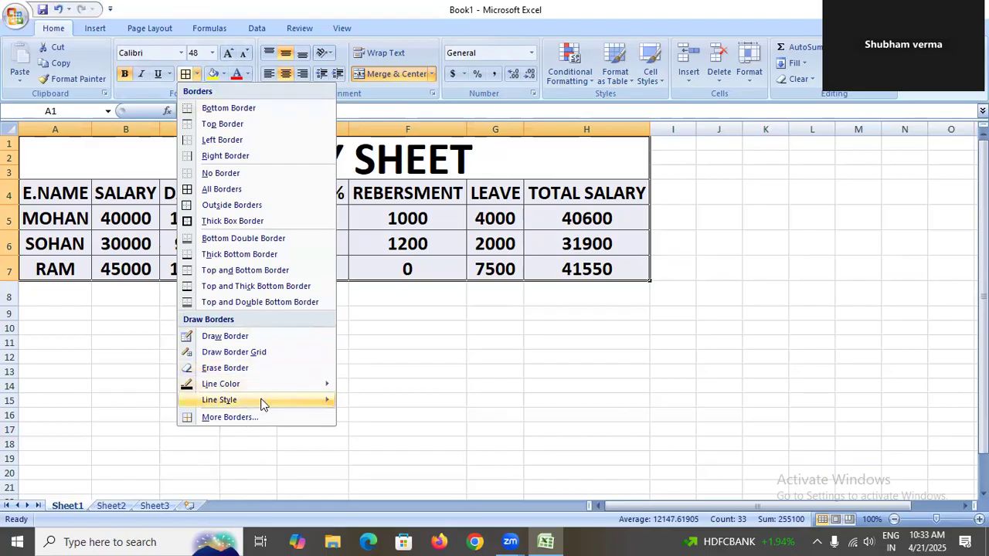
{"action": "mouse_move", "coordinate": [261, 402]}
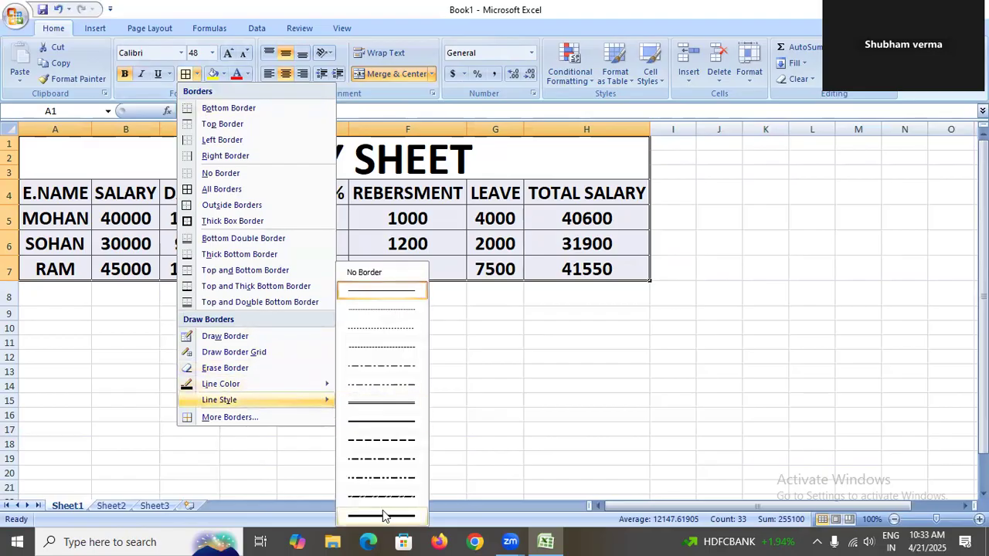
{"action": "left_click_drag", "start_coordinate": [354, 177], "coordinate": [359, 277]}
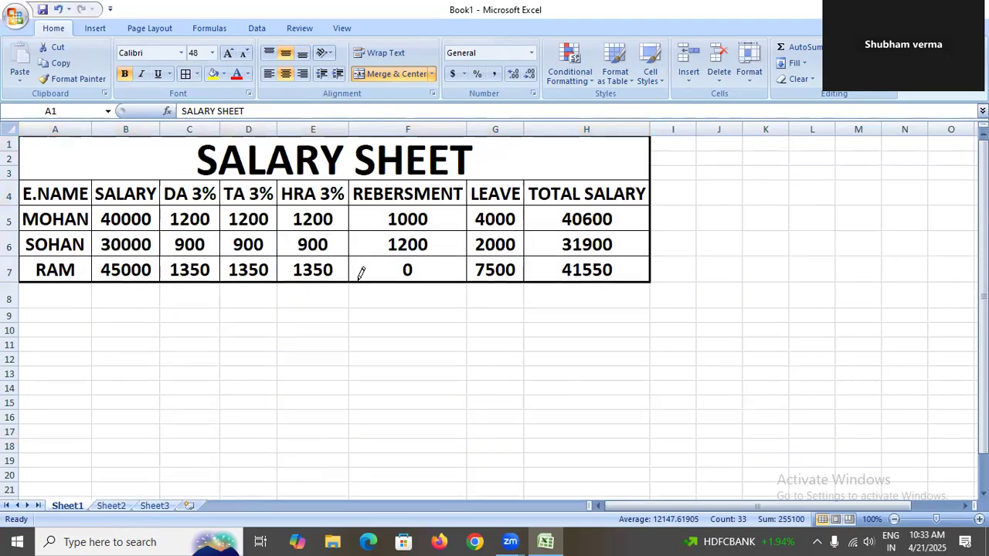
{"action": "left_click", "coordinate": [186, 73]}
{"action": "left_click", "coordinate": [416, 375]}
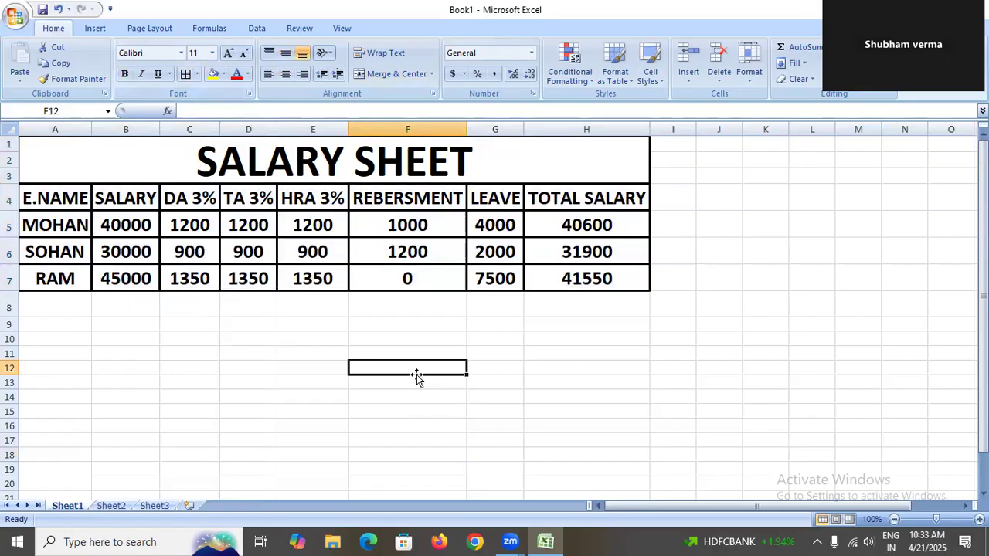
Fill the merged SALARY SHEET title cell with a light olive green colour.
{"action": "left_click", "coordinate": [308, 163]}
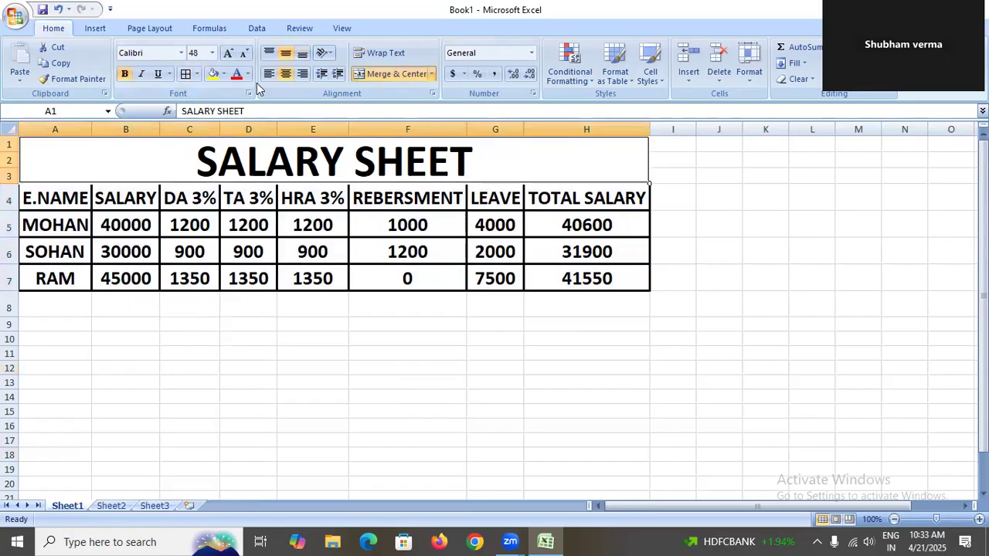
{"action": "left_click", "coordinate": [224, 75]}
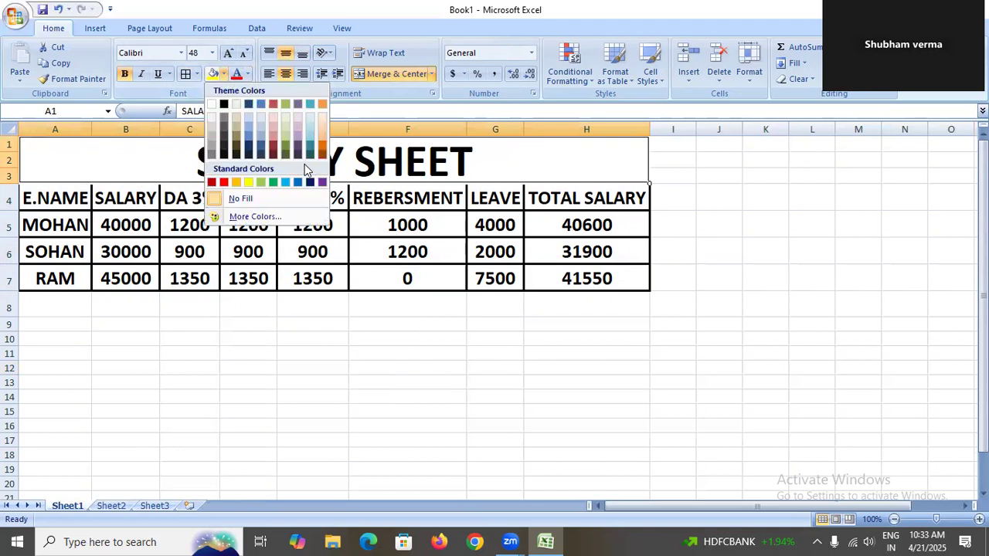
{"action": "left_click", "coordinate": [287, 127]}
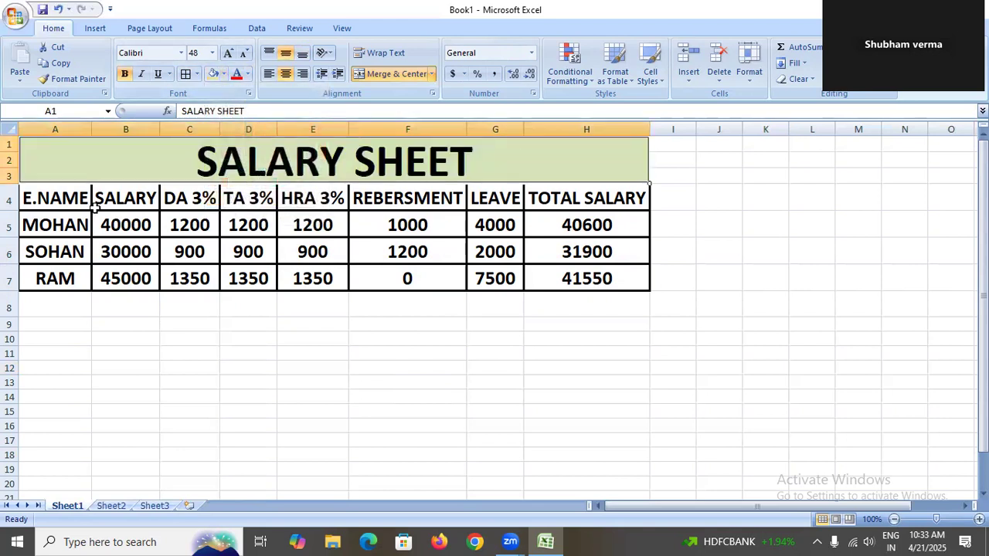
Apply a three-colour Color Scales conditional format to the headers and data A4:H7.
{"action": "left_click_drag", "start_coordinate": [64, 198], "coordinate": [574, 283]}
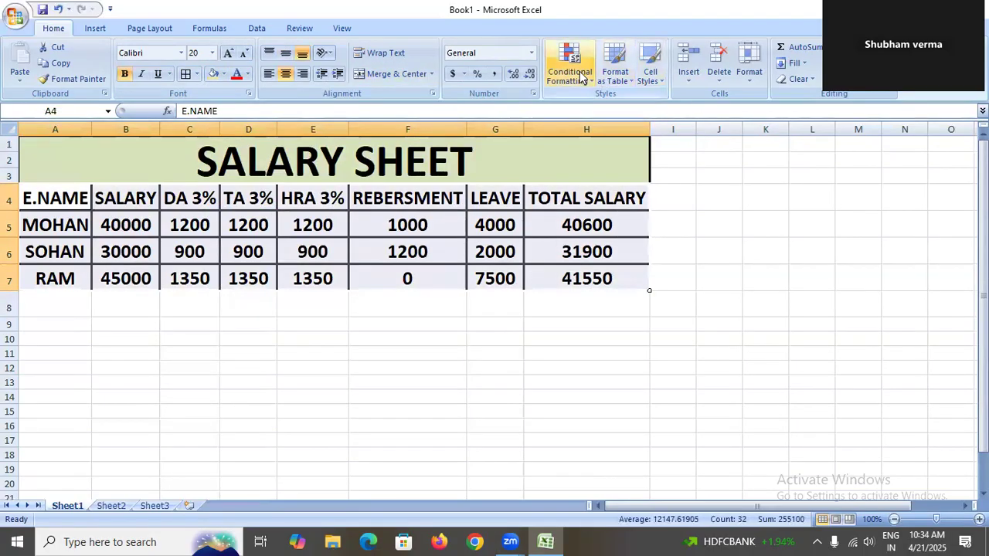
{"action": "left_click", "coordinate": [652, 77]}
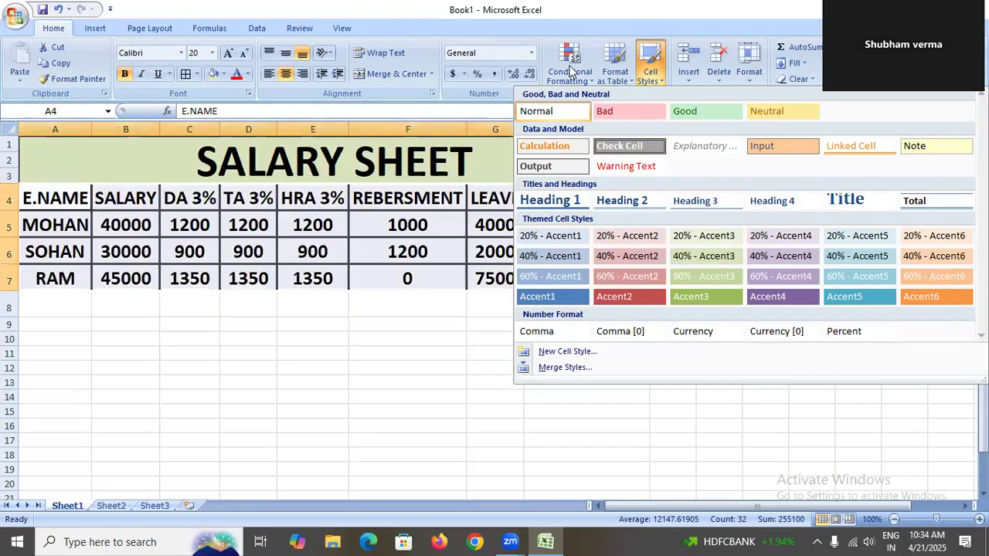
{"action": "left_click", "coordinate": [570, 66]}
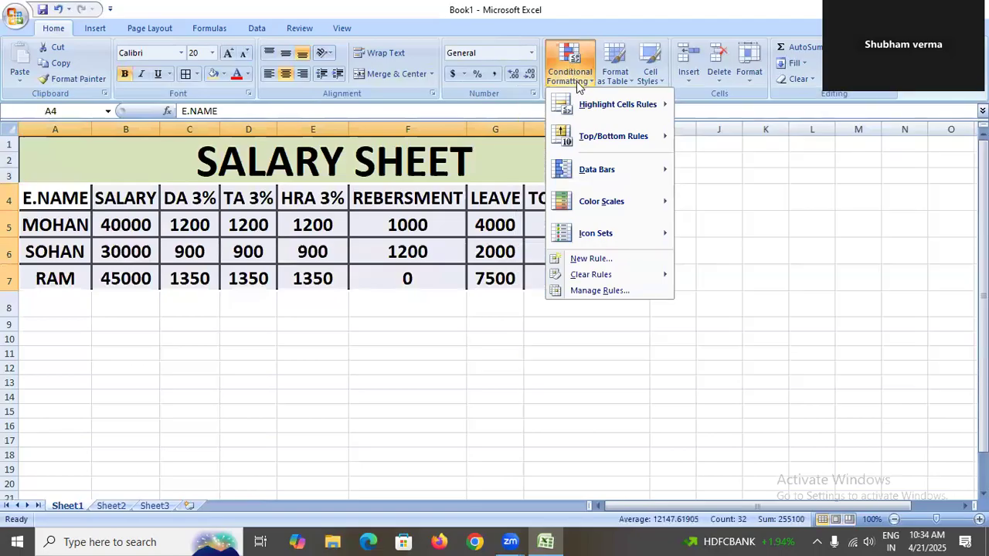
{"action": "mouse_move", "coordinate": [583, 109]}
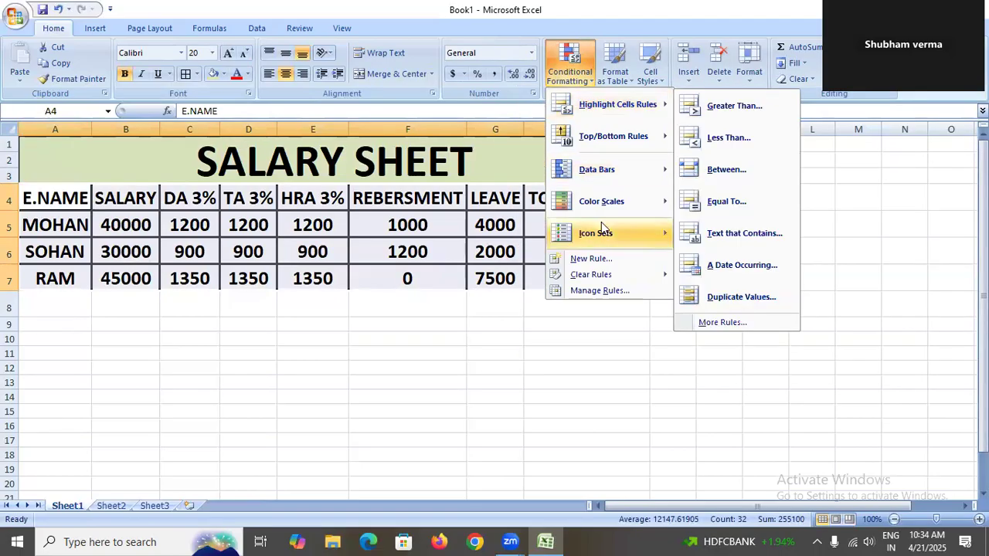
{"action": "mouse_move", "coordinate": [616, 209]}
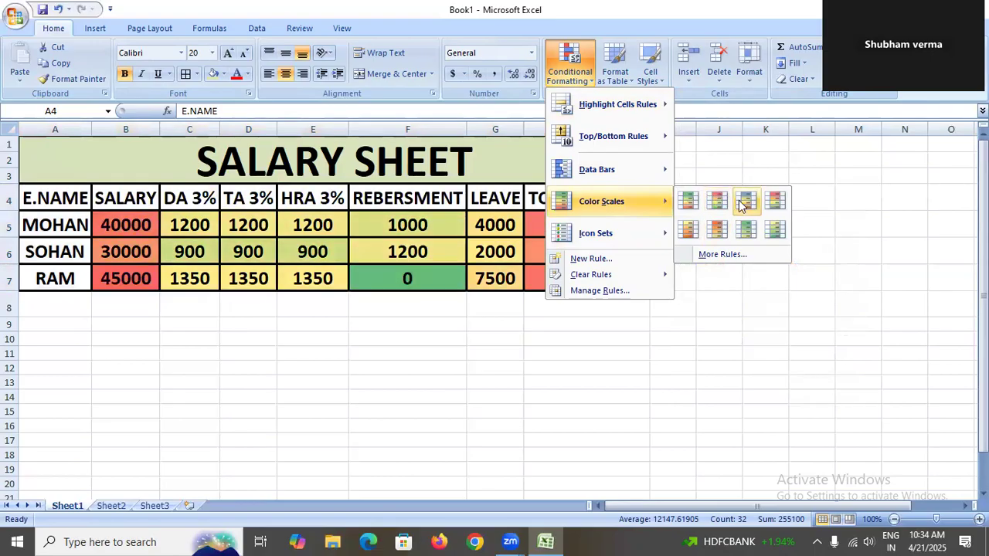
{"action": "left_click", "coordinate": [783, 205]}
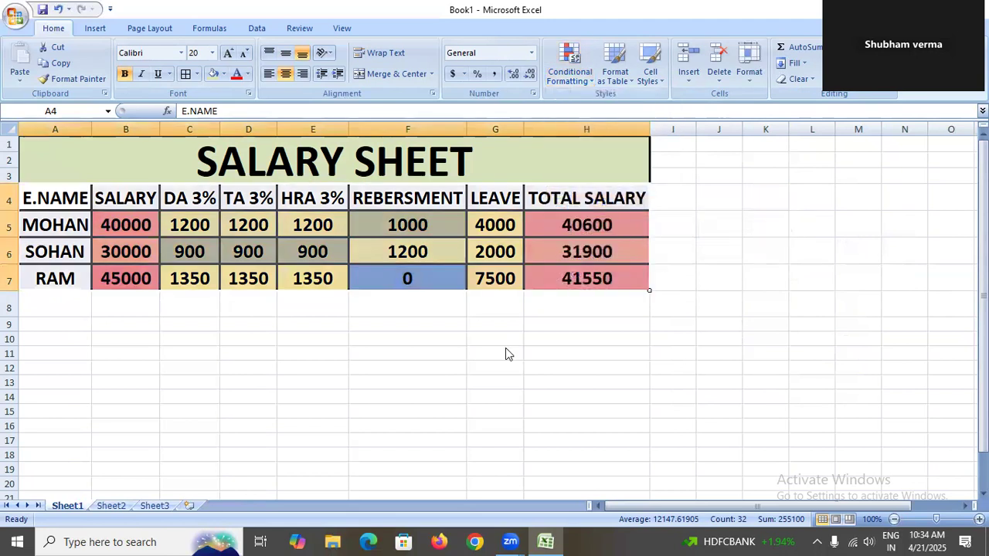
{"action": "left_click", "coordinate": [506, 352]}
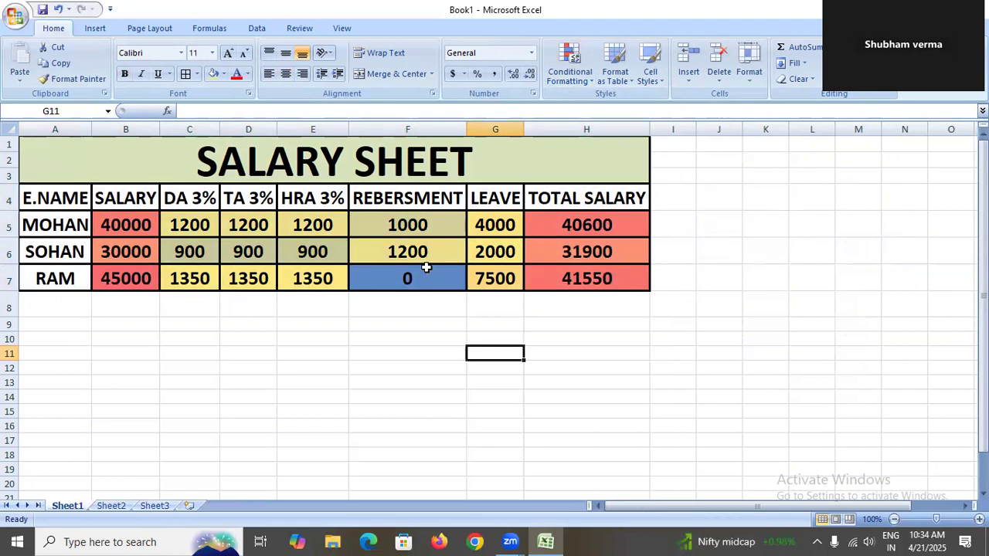
Sort the employee rows A4:H7 alphabetically A to Z by name.
{"action": "left_click_drag", "start_coordinate": [275, 159], "coordinate": [281, 282]}
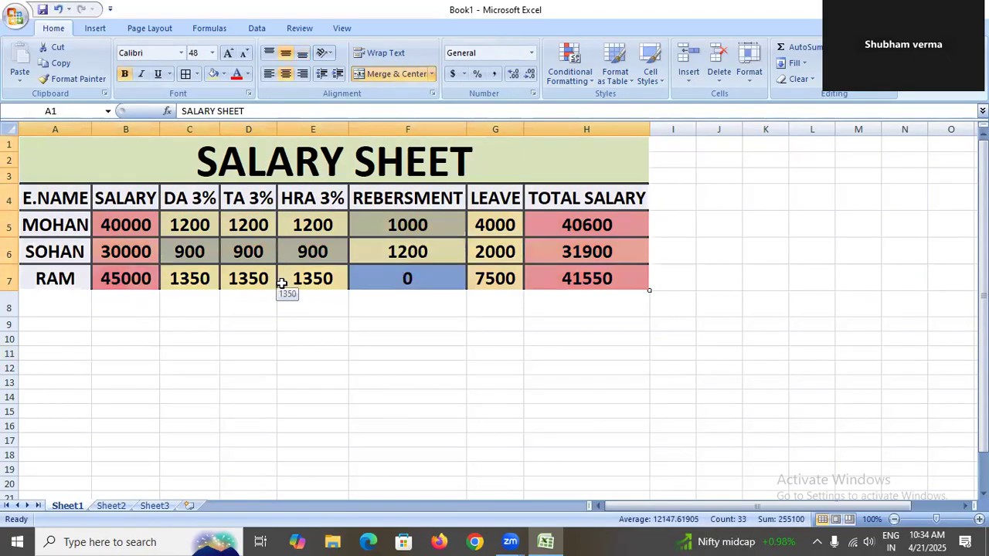
{"action": "left_click", "coordinate": [232, 338]}
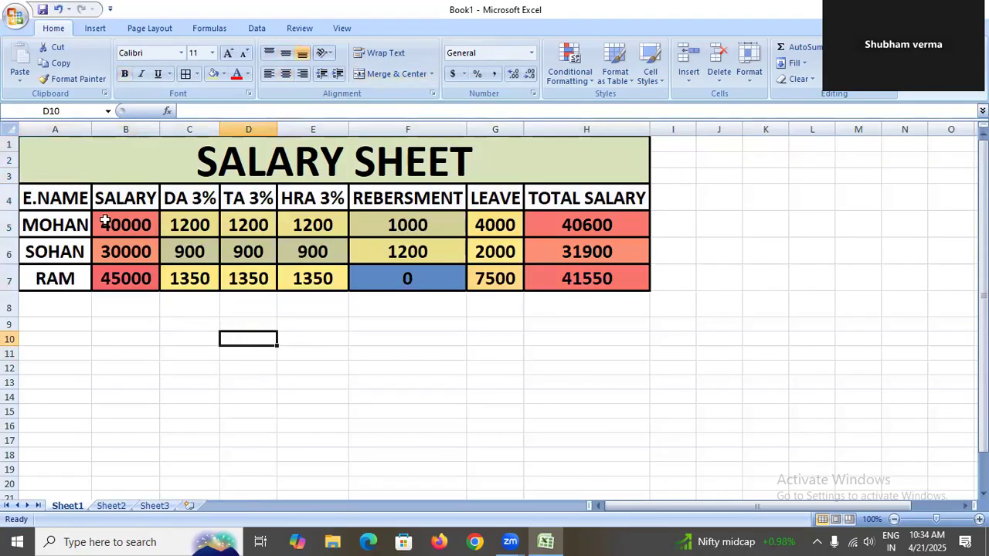
{"action": "left_click_drag", "start_coordinate": [81, 202], "coordinate": [564, 279]}
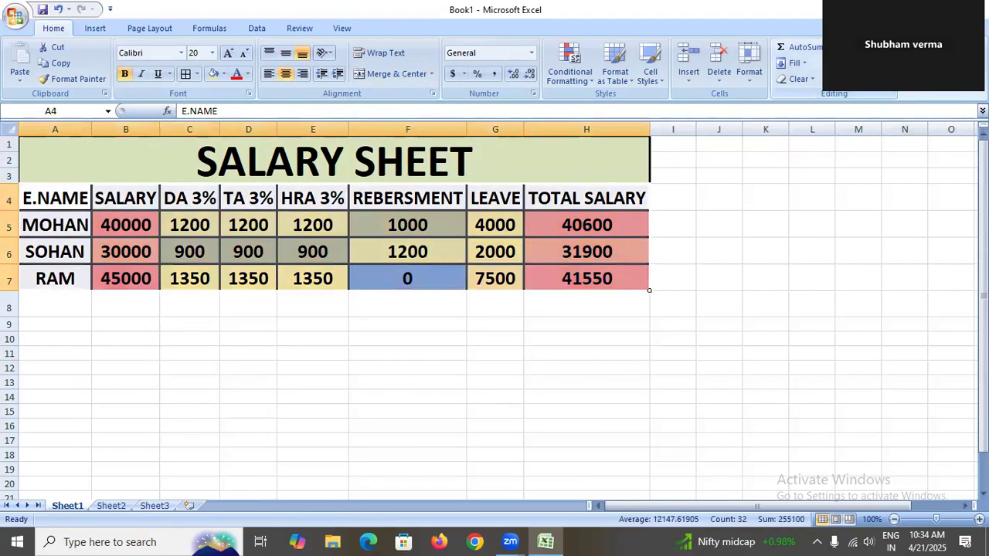
{"action": "left_click", "coordinate": [850, 70]}
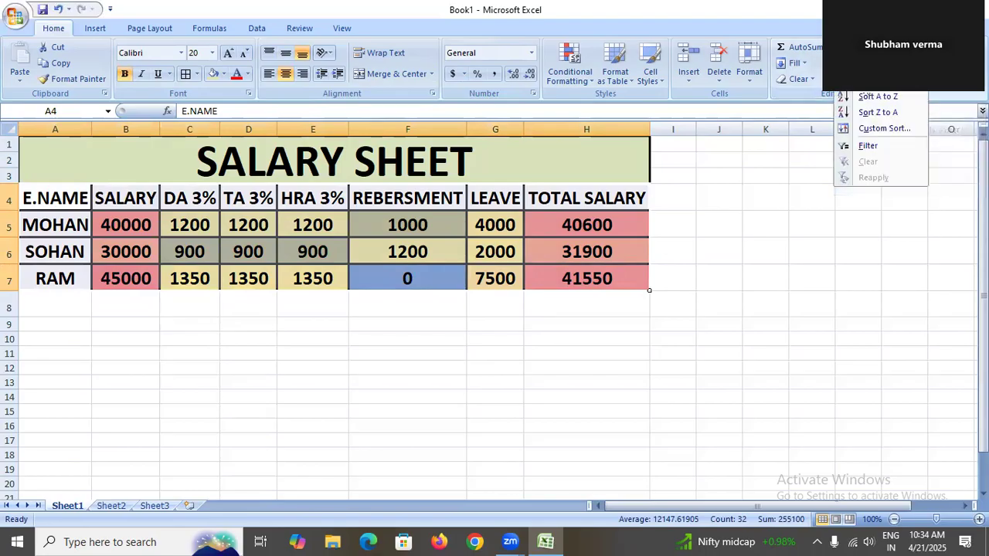
{"action": "left_click", "coordinate": [876, 99]}
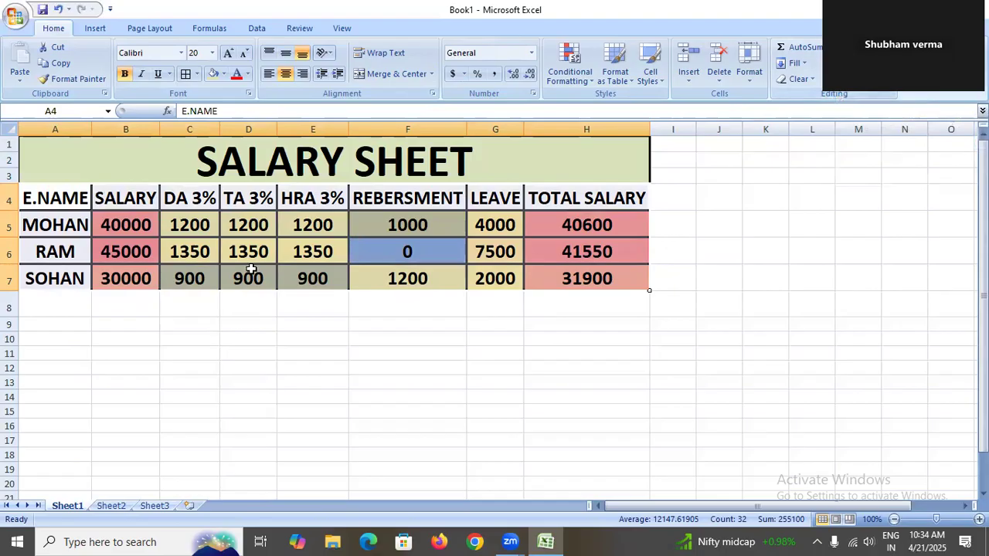
{"action": "left_click", "coordinate": [103, 324]}
{"action": "left_click", "coordinate": [71, 207]}
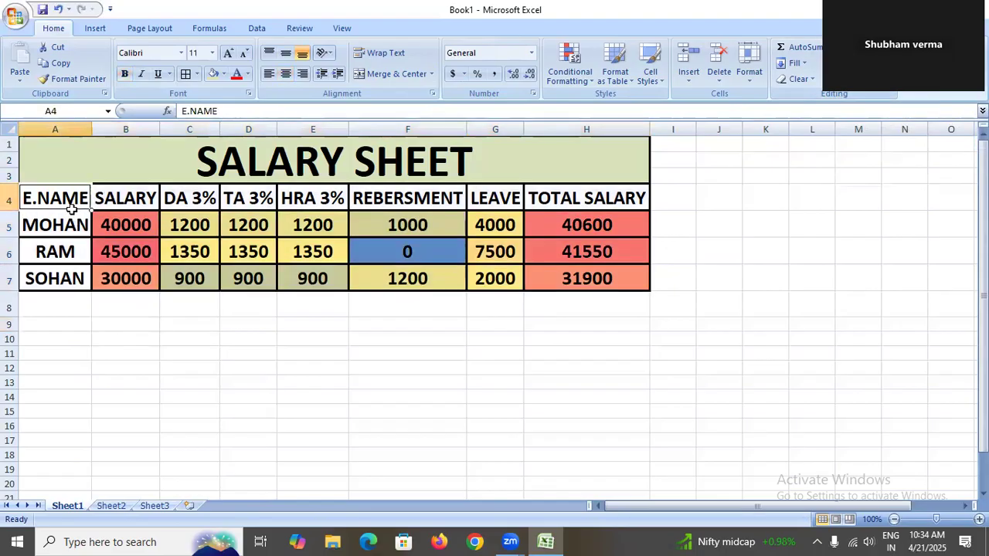
Turn on Filter for the table, then undo it.
{"action": "left_click_drag", "start_coordinate": [78, 173], "coordinate": [214, 281]}
{"action": "left_click", "coordinate": [848, 73]}
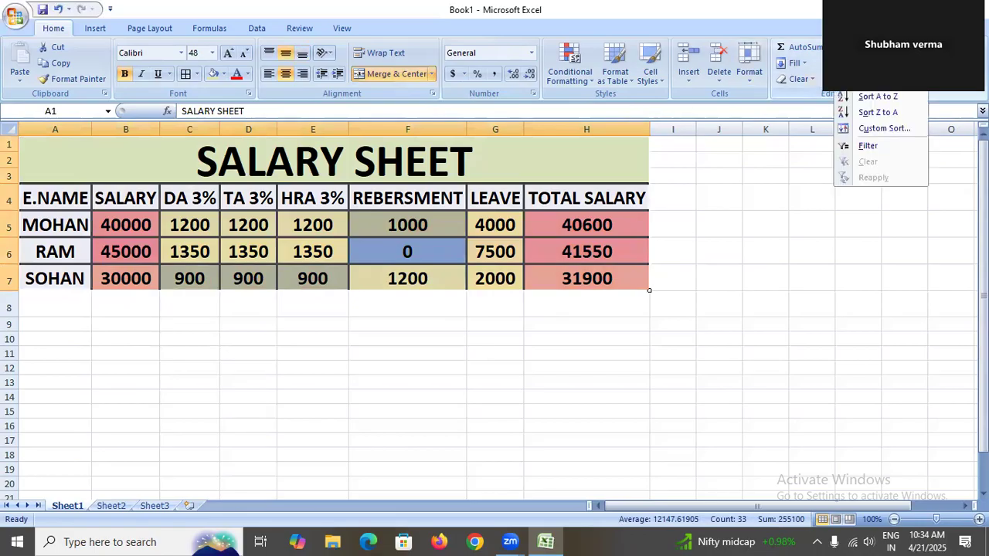
{"action": "left_click", "coordinate": [864, 147]}
{"action": "key", "text": "ctrl+z"}
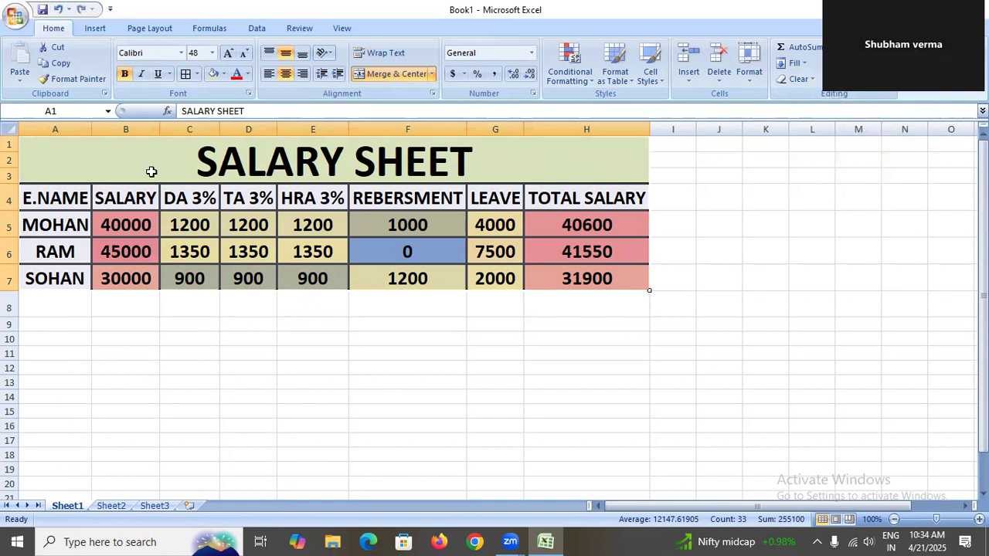
{"action": "left_click_drag", "start_coordinate": [81, 196], "coordinate": [618, 273]}
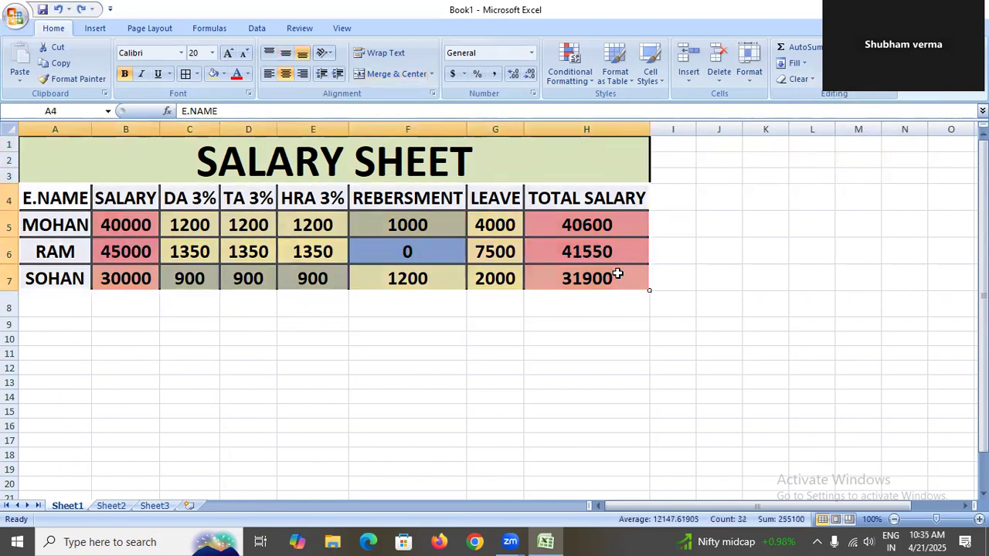
{"action": "left_click", "coordinate": [854, 68]}
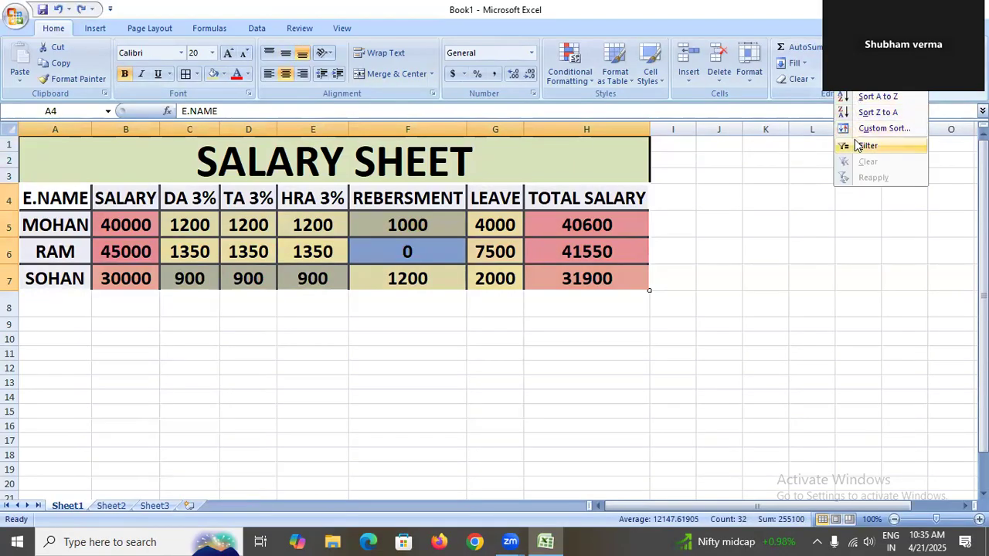
{"action": "left_click", "coordinate": [863, 146]}
{"action": "left_click", "coordinate": [333, 365]}
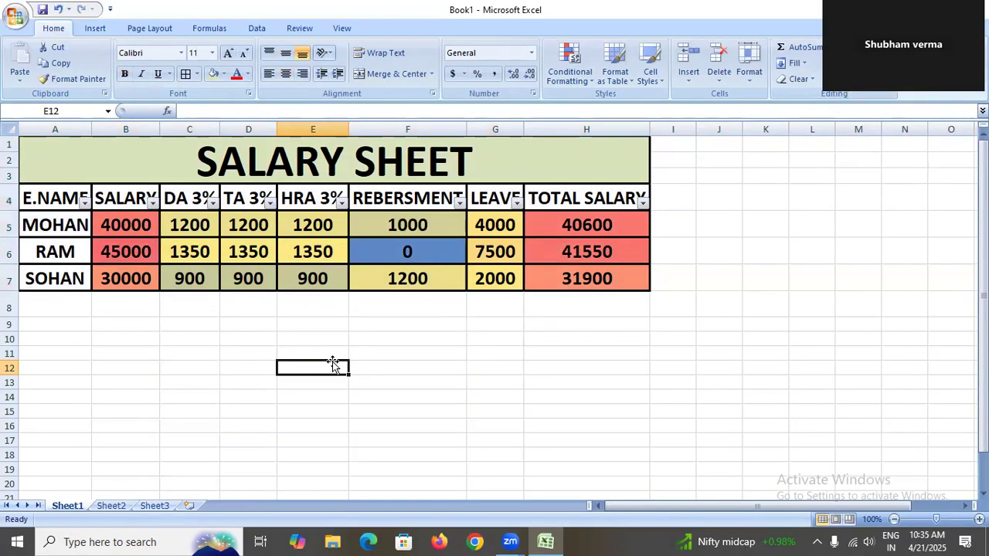
{"action": "key", "text": "ctrl+z"}
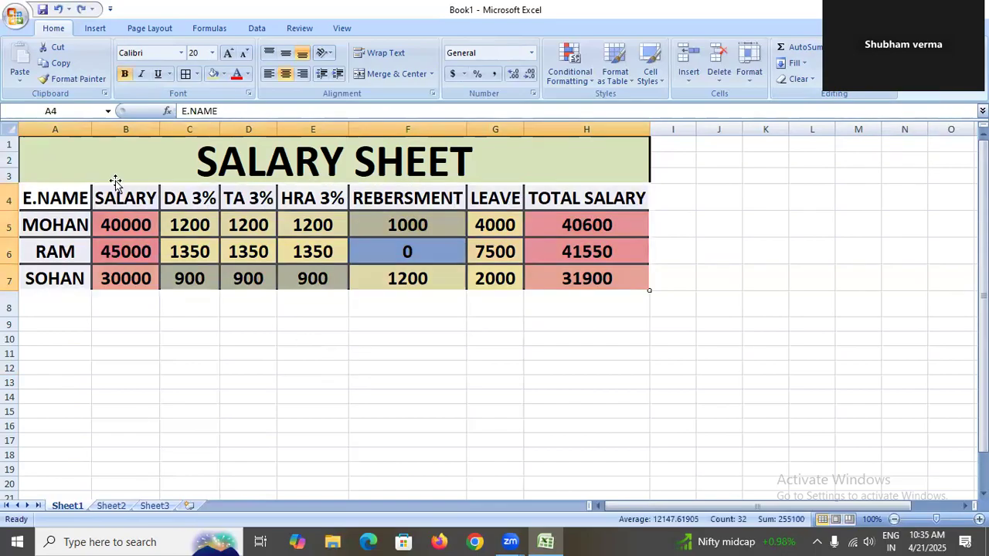
Turn on Filter for the salary table headers.
{"action": "left_click_drag", "start_coordinate": [649, 290], "coordinate": [651, 281]}
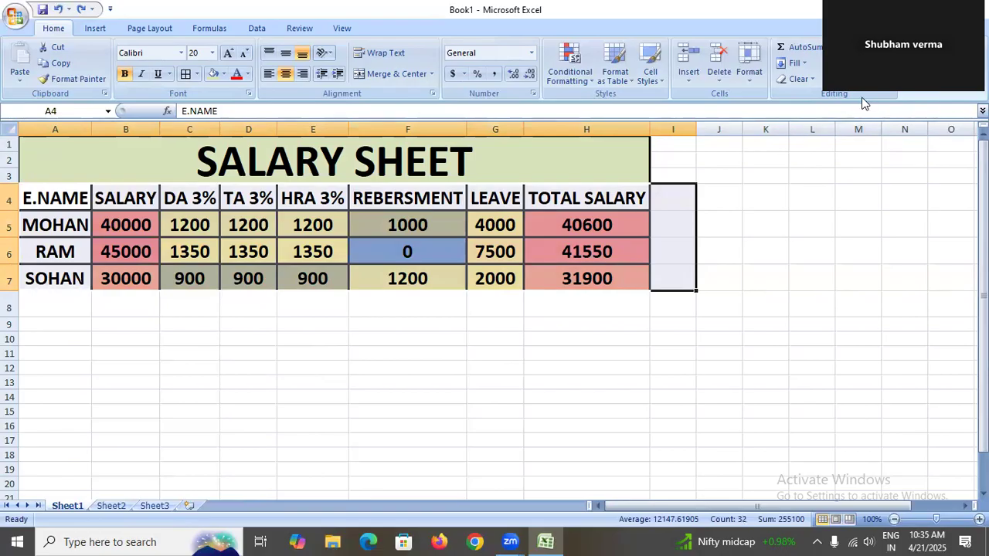
{"action": "left_click", "coordinate": [854, 70]}
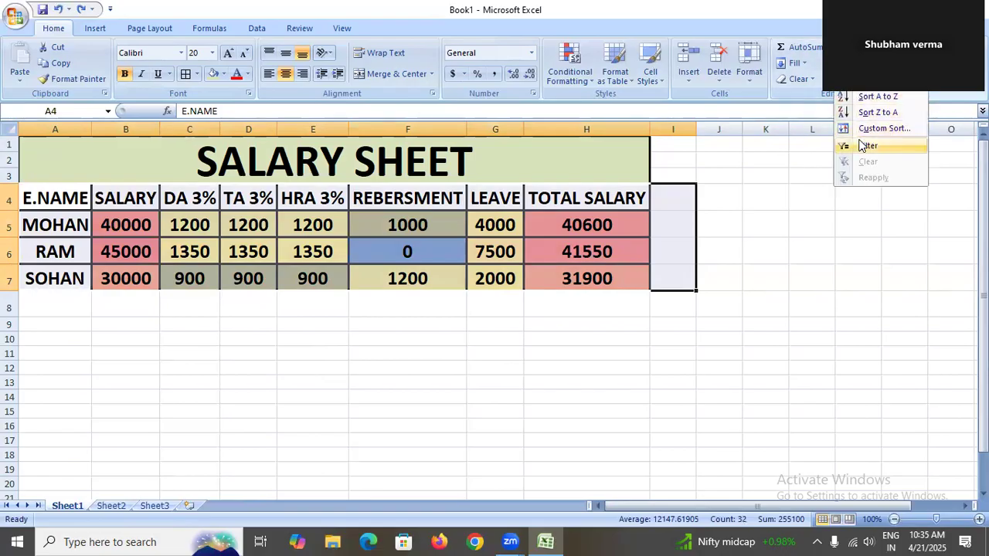
{"action": "left_click", "coordinate": [863, 145]}
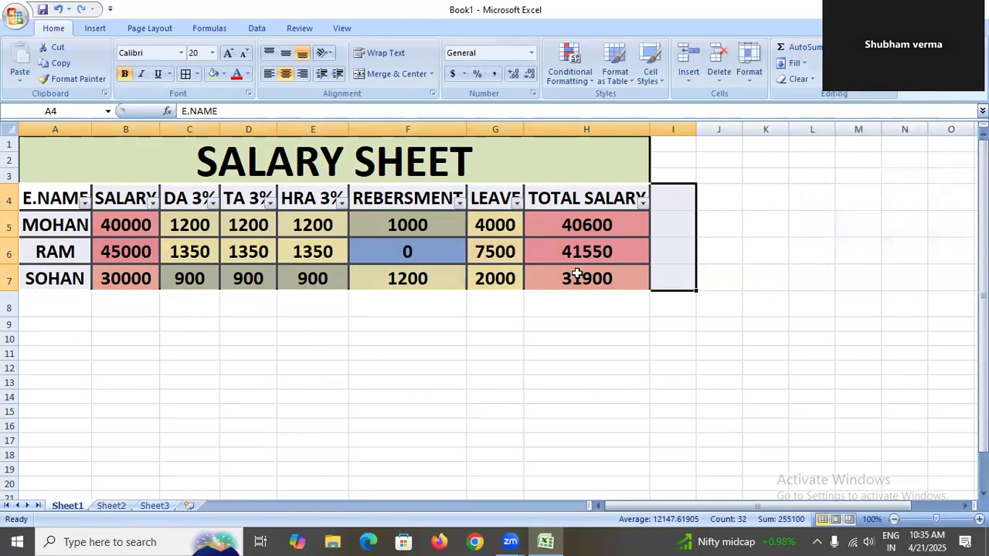
Filter the E.NAME column to show only SOHAN, then restore all names in the filter.
{"action": "left_click", "coordinate": [486, 326]}
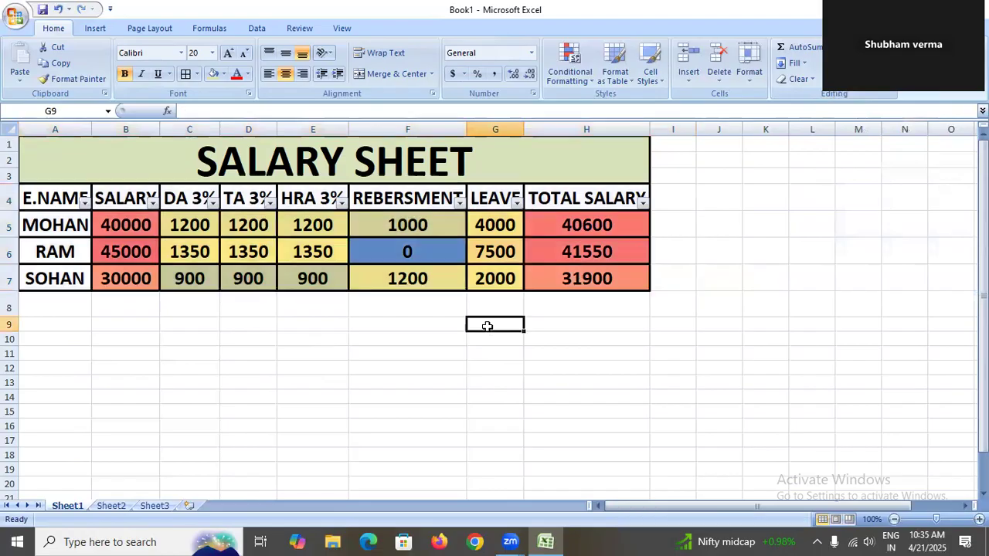
{"action": "left_click", "coordinate": [84, 202]}
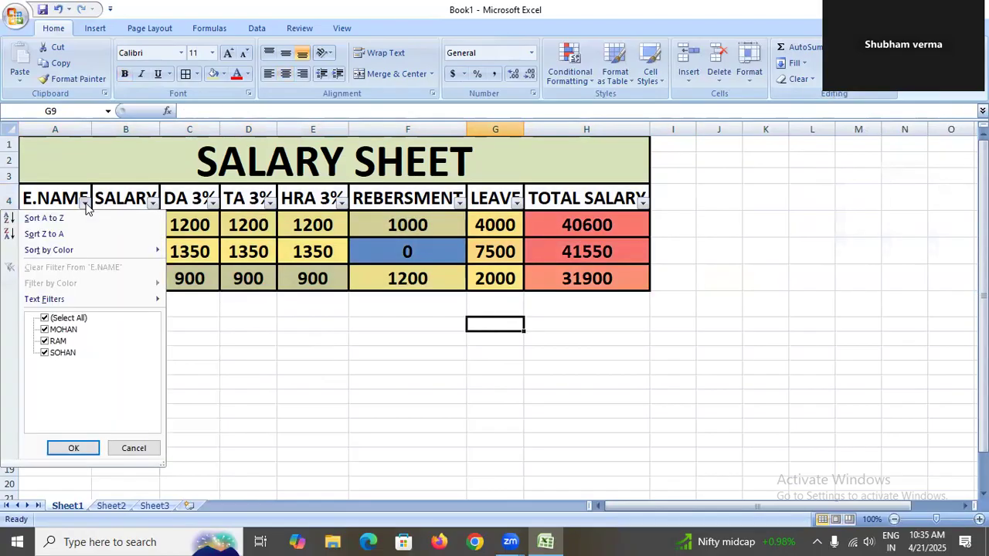
{"action": "left_click", "coordinate": [44, 329]}
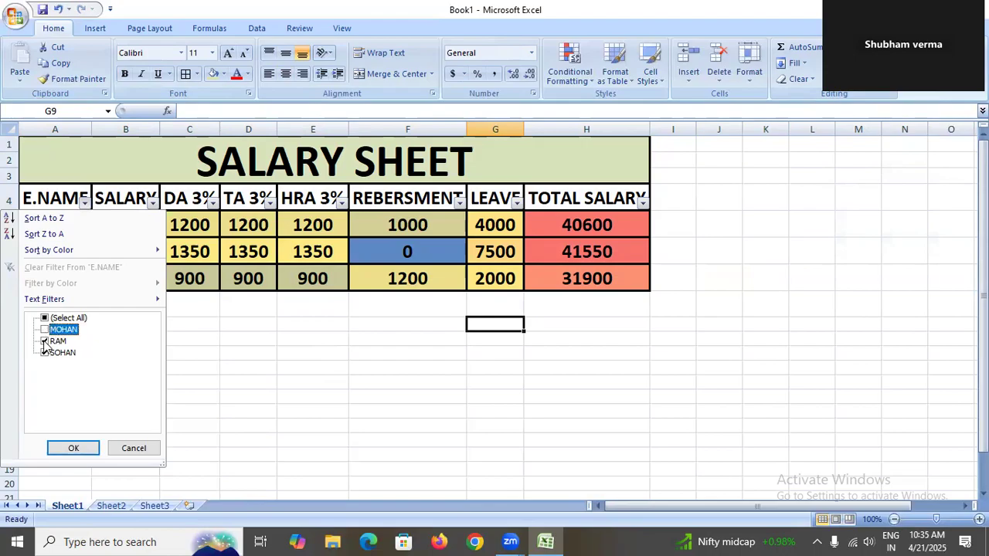
{"action": "left_click", "coordinate": [44, 341]}
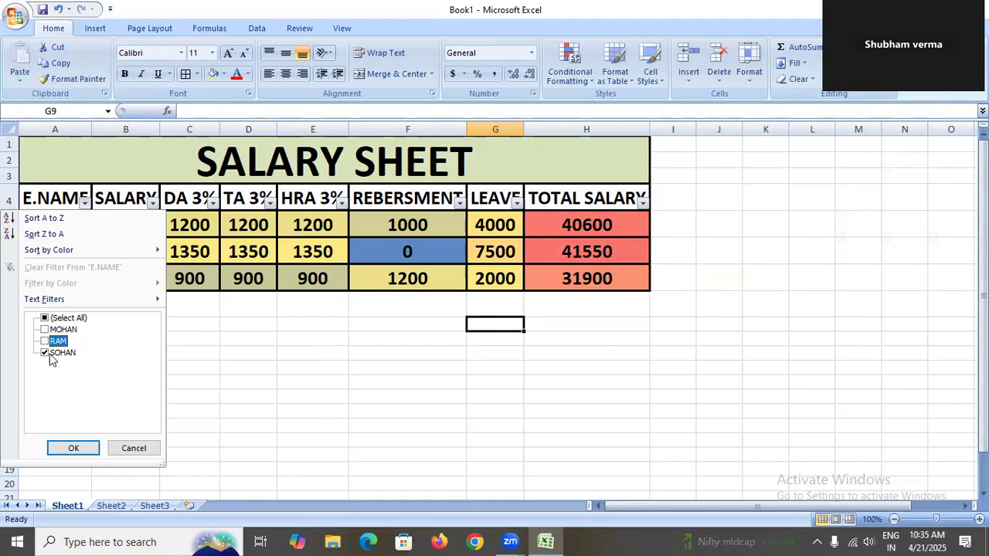
{"action": "left_click", "coordinate": [94, 453]}
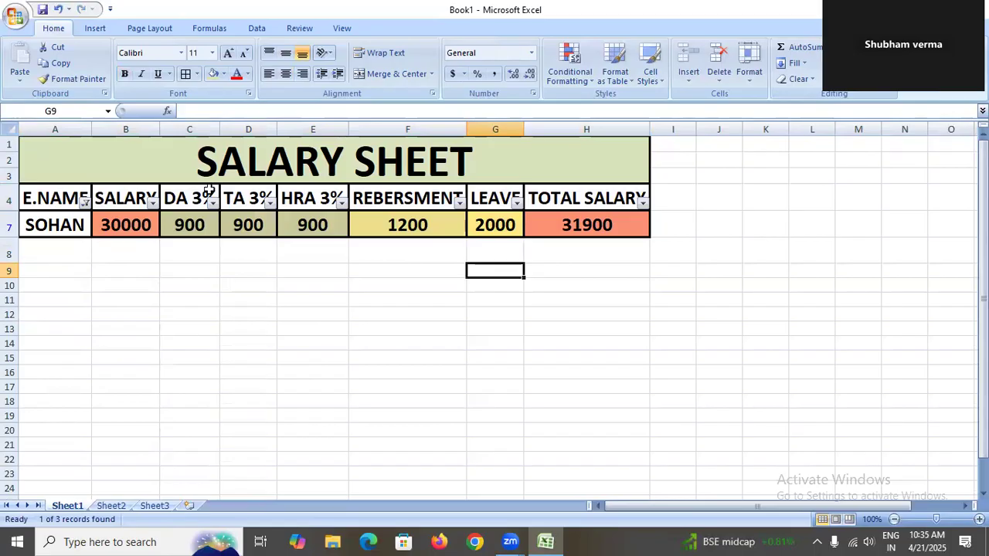
{"action": "left_click", "coordinate": [84, 202]}
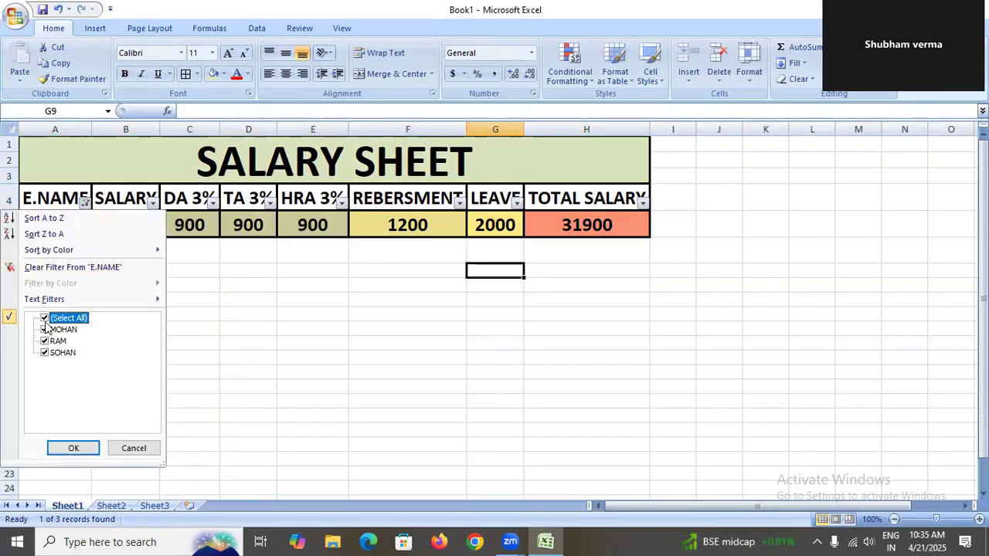
{"action": "left_click", "coordinate": [86, 452]}
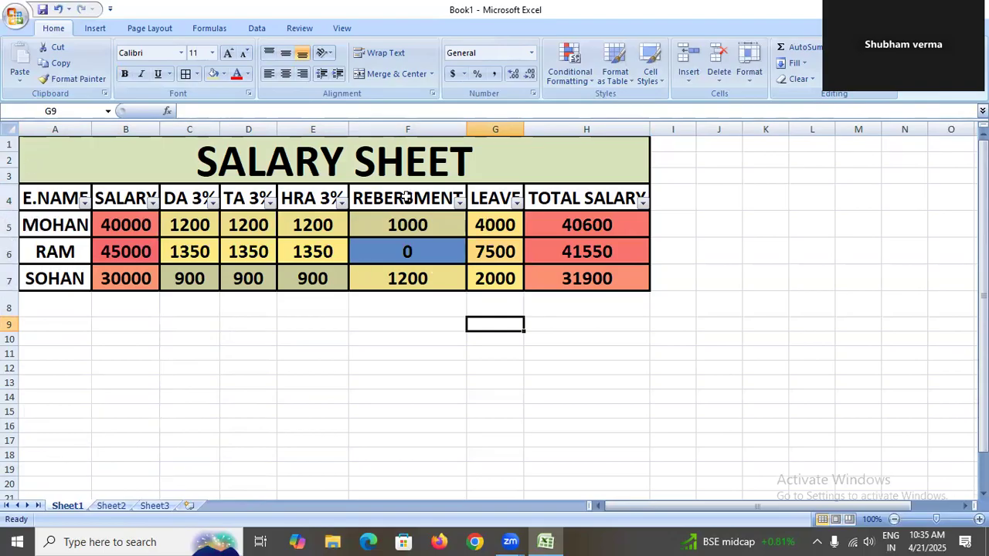
Insert a sheet column before the REBERSMENT column, then delete the inserted blank cells shifting them left.
{"action": "left_click_drag", "start_coordinate": [422, 197], "coordinate": [423, 270]}
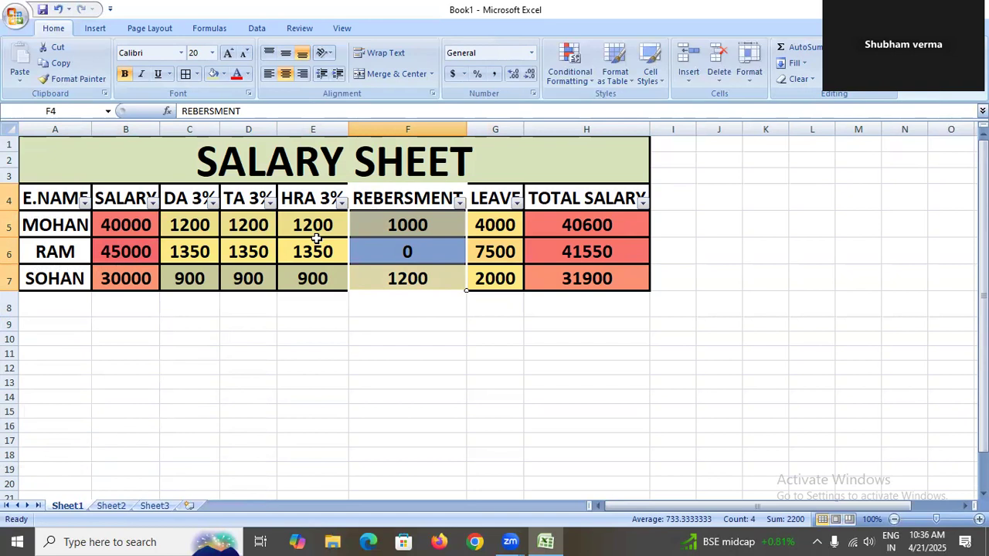
{"action": "left_click", "coordinate": [689, 81]}
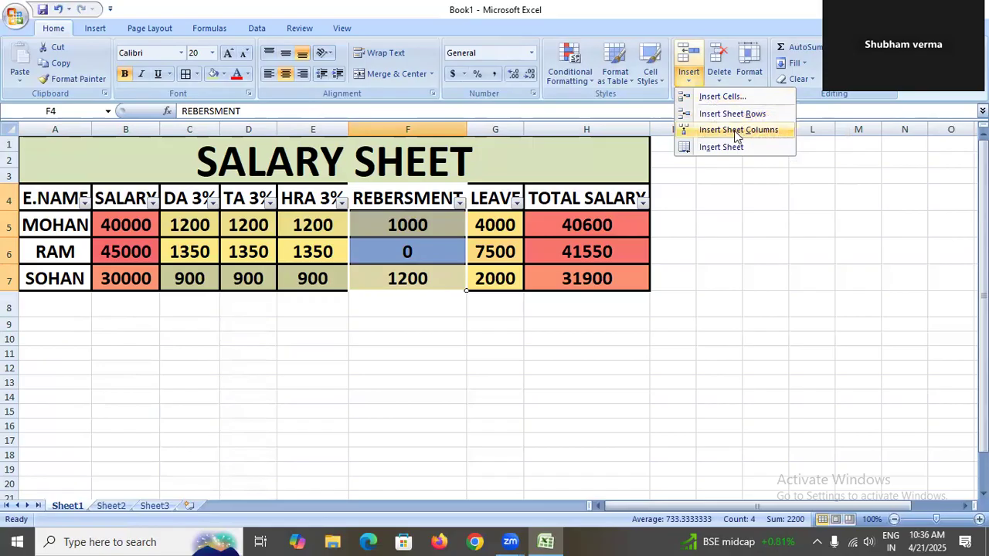
{"action": "left_click", "coordinate": [736, 131]}
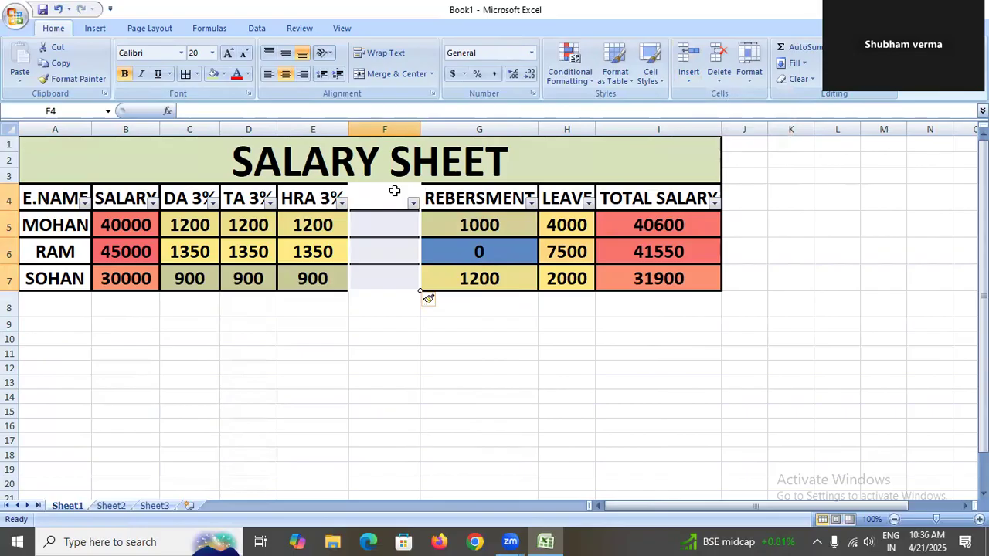
{"action": "left_click", "coordinate": [394, 191]}
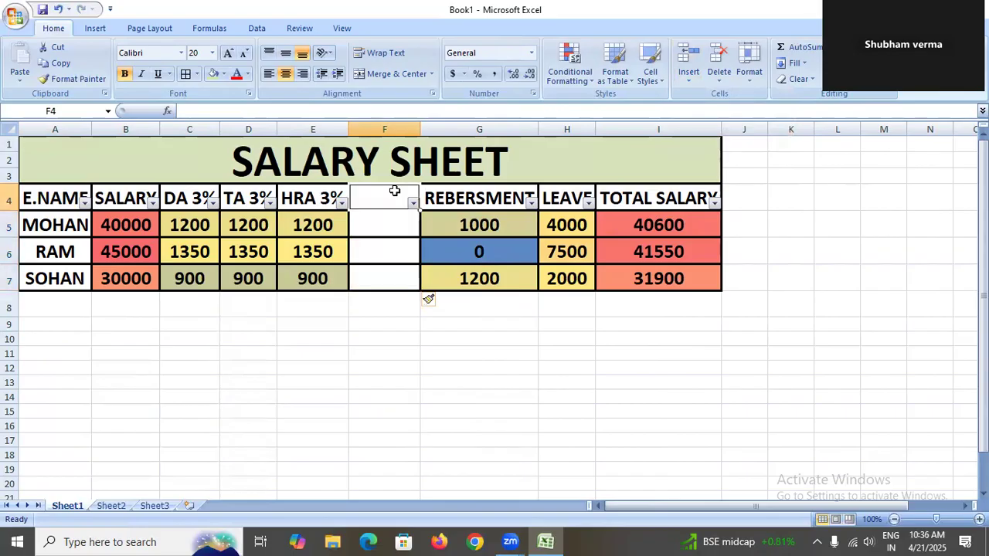
{"action": "left_click_drag", "start_coordinate": [394, 191], "coordinate": [398, 280]}
{"action": "left_click", "coordinate": [720, 58]}
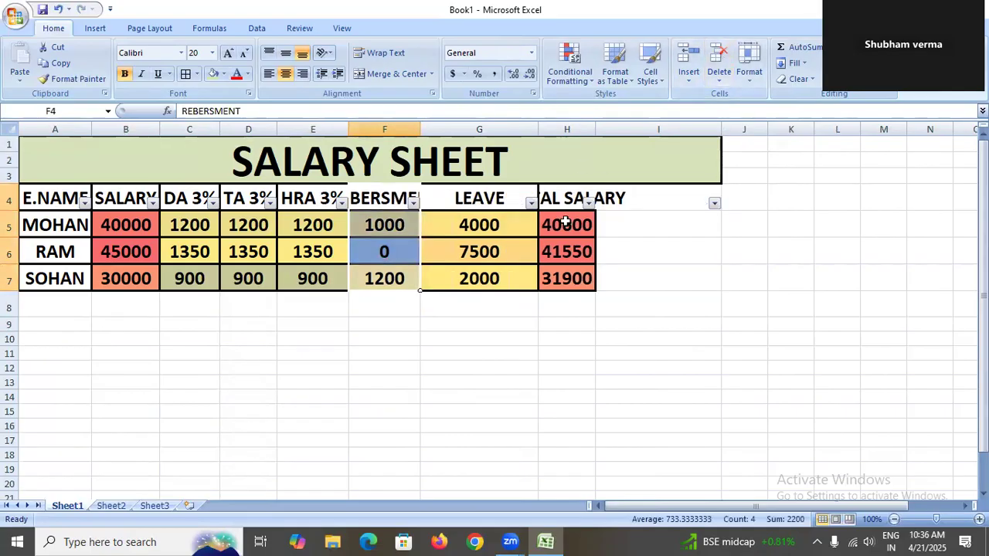
Autofit the widths of the TOTAL SALARY, E.NAME and SALARY columns.
{"action": "left_click", "coordinate": [672, 323]}
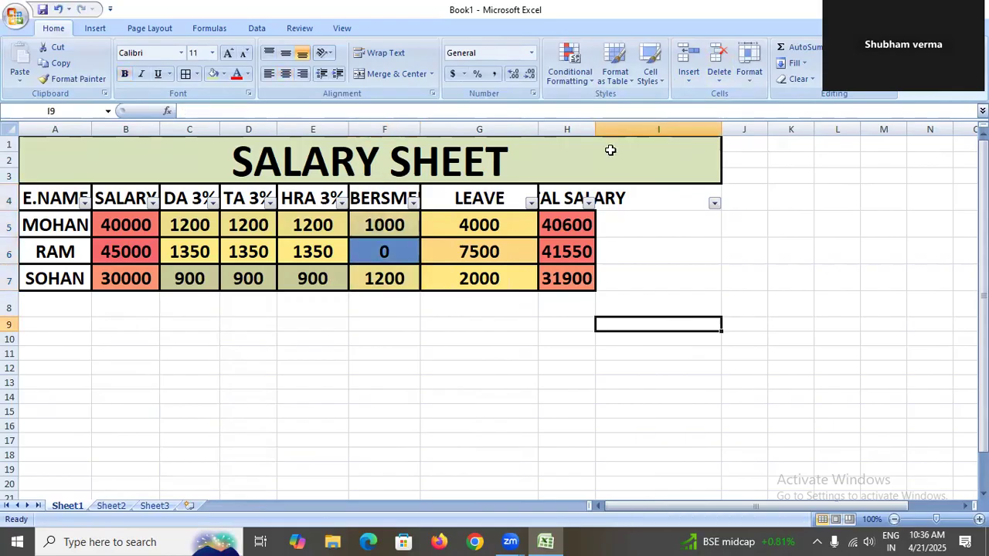
{"action": "double_click", "coordinate": [594, 130]}
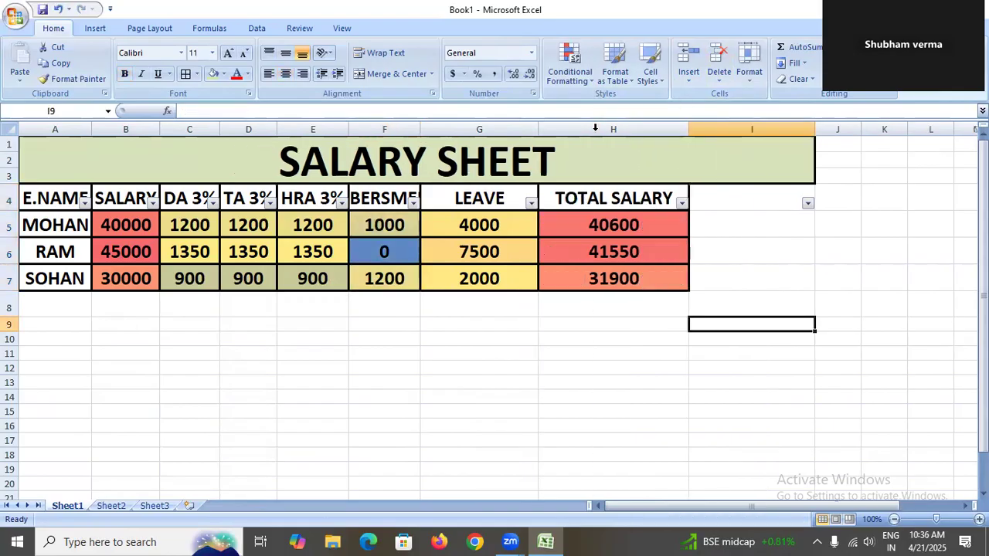
{"action": "left_click", "coordinate": [716, 279]}
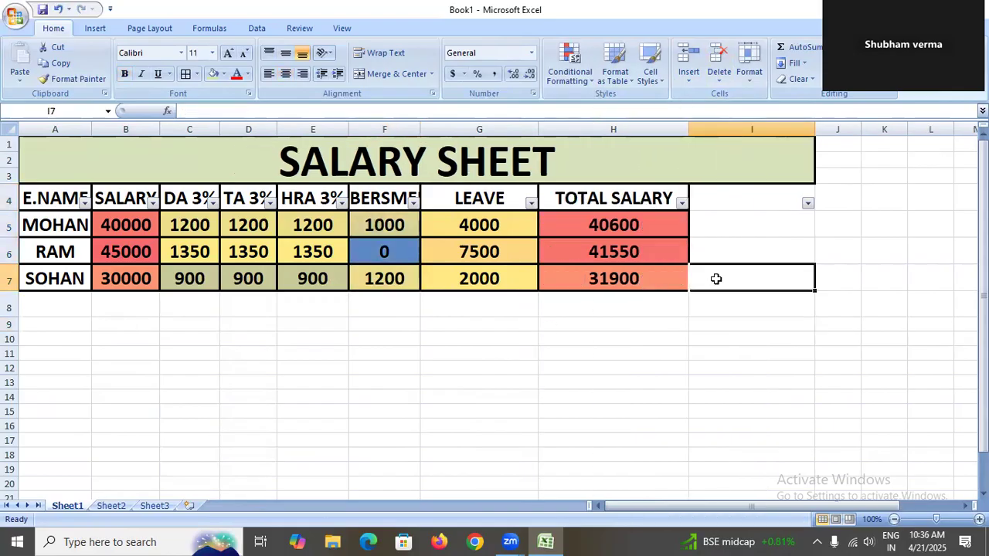
{"action": "double_click", "coordinate": [92, 128]}
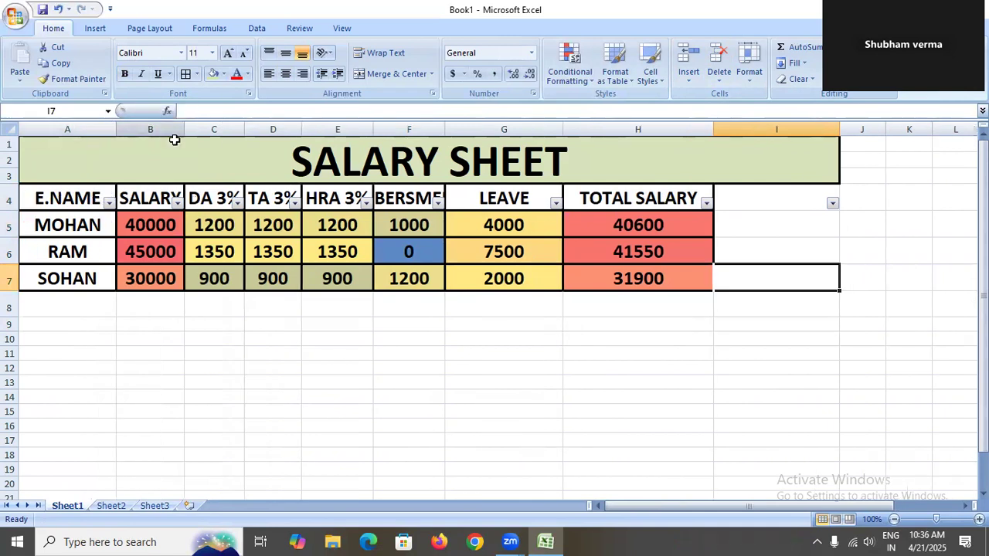
{"action": "double_click", "coordinate": [182, 128]}
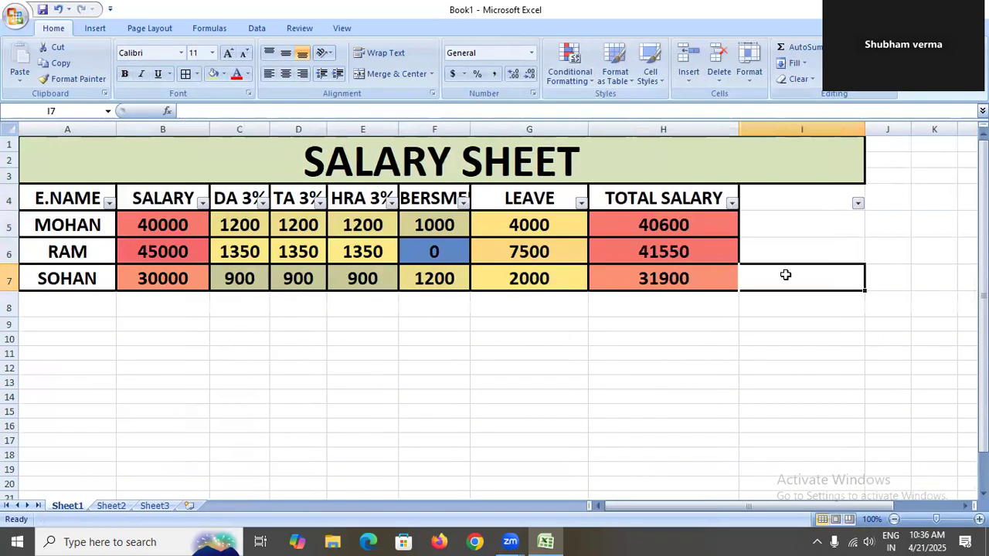
Unmerge the SALARY SHEET title cell.
{"action": "left_click_drag", "start_coordinate": [801, 196], "coordinate": [799, 299]}
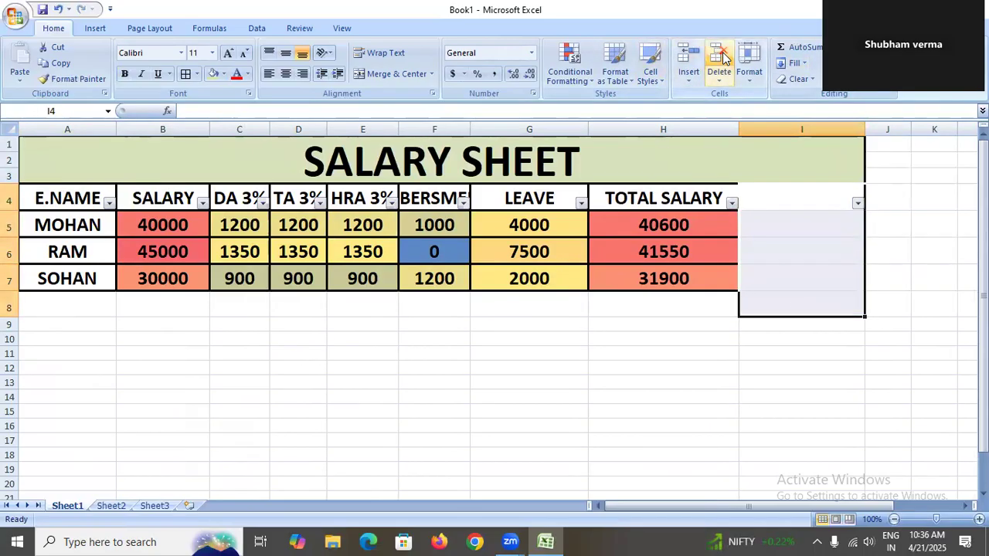
{"action": "left_click", "coordinate": [719, 352]}
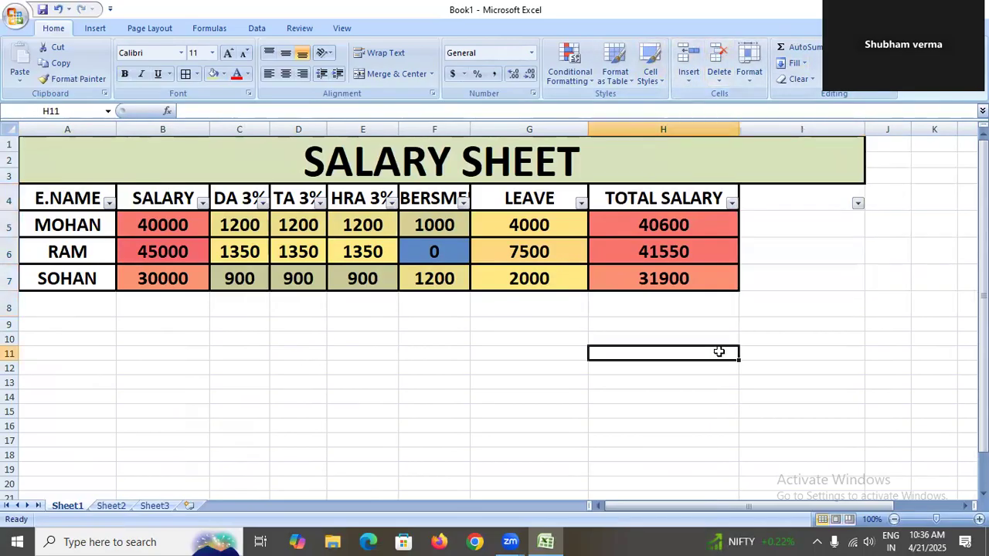
{"action": "left_click", "coordinate": [784, 163]}
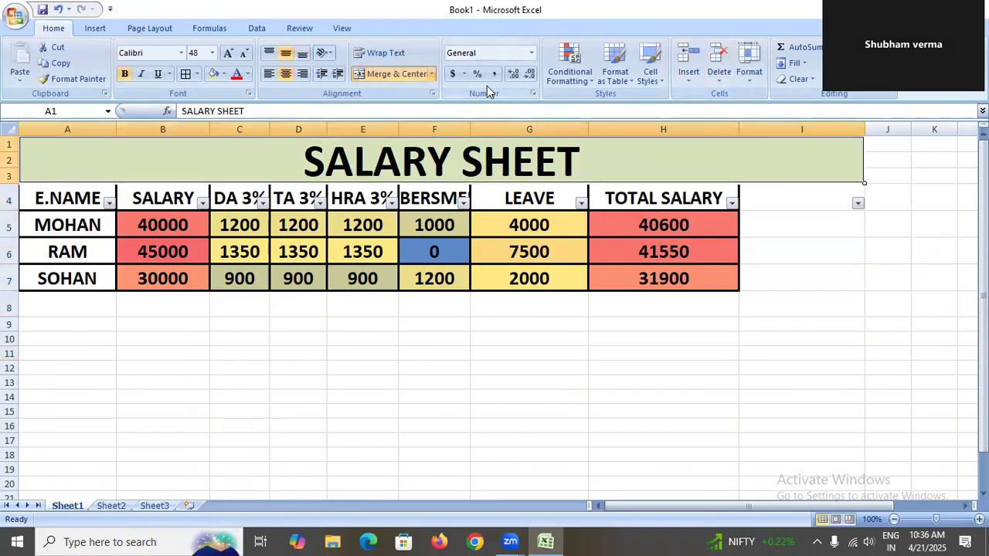
{"action": "left_click", "coordinate": [390, 69]}
{"action": "left_click", "coordinate": [390, 70]}
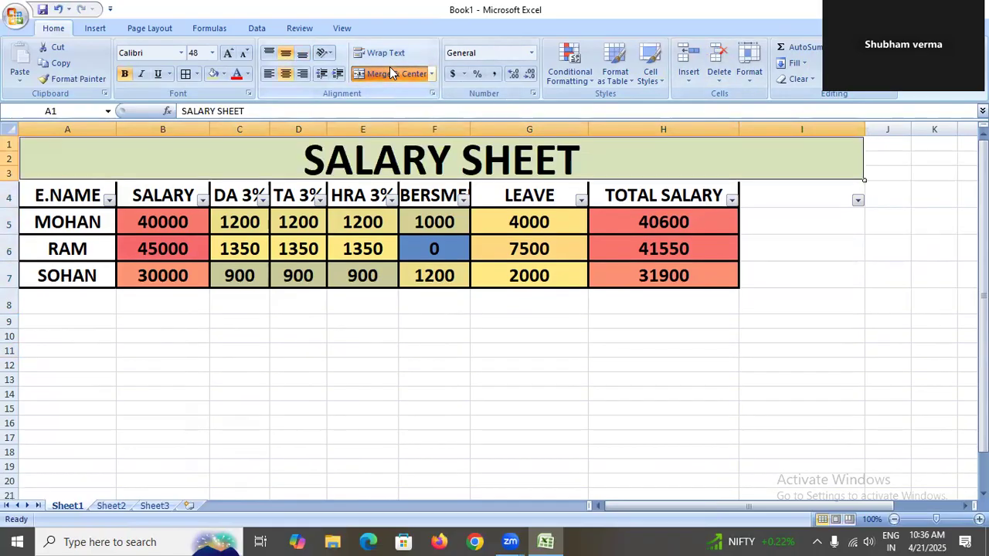
{"action": "left_click", "coordinate": [390, 67]}
{"action": "left_click", "coordinate": [766, 302]}
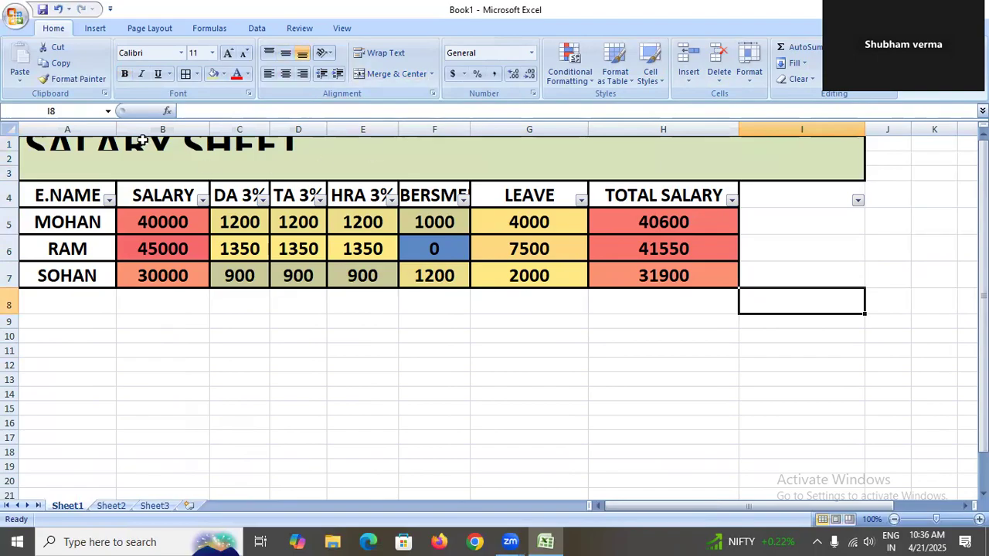
Merge and center the SALARY SHEET title across A1:H3.
{"action": "left_click_drag", "start_coordinate": [39, 143], "coordinate": [669, 167]}
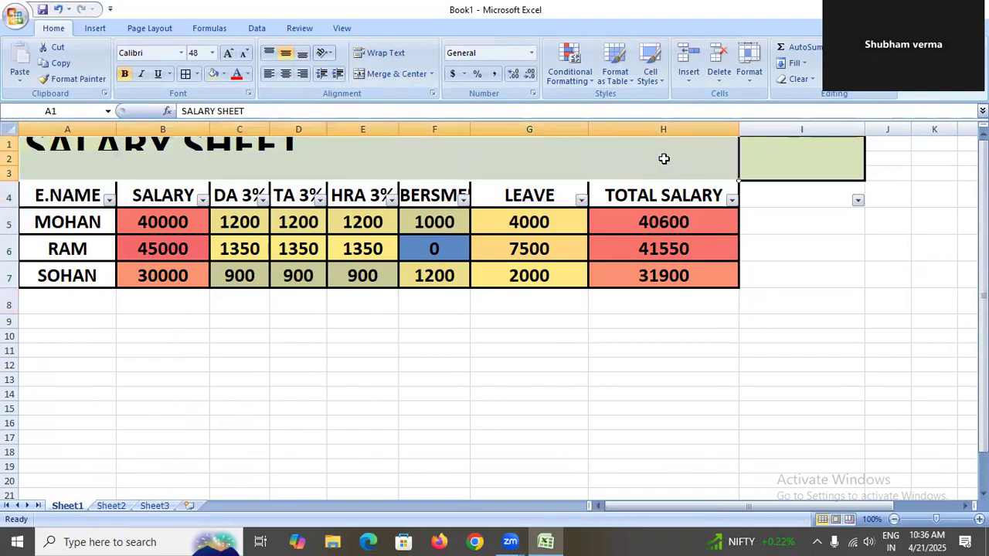
{"action": "left_click", "coordinate": [775, 237]}
{"action": "left_click", "coordinate": [726, 171]}
{"action": "left_click_drag", "start_coordinate": [727, 171], "coordinate": [253, 93]}
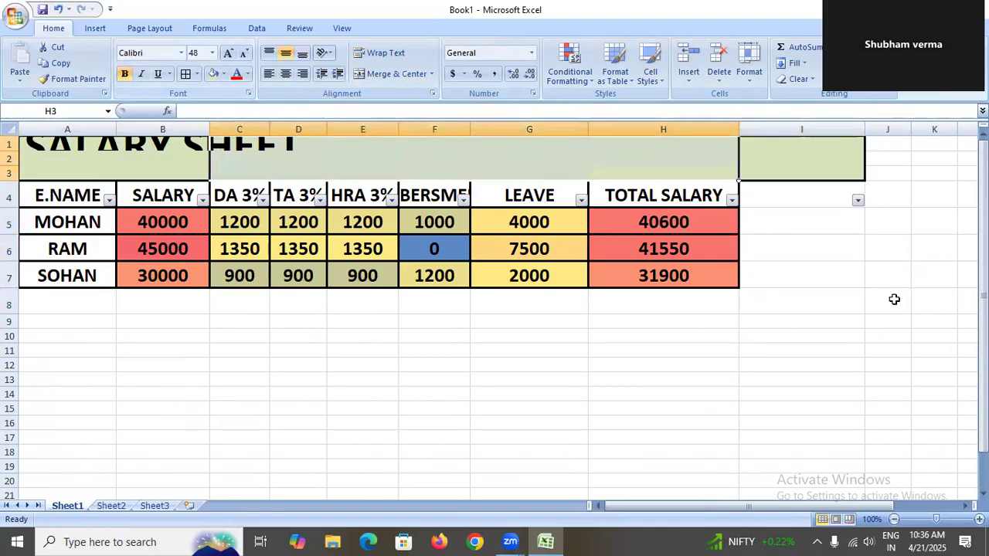
{"action": "left_click", "coordinate": [935, 301]}
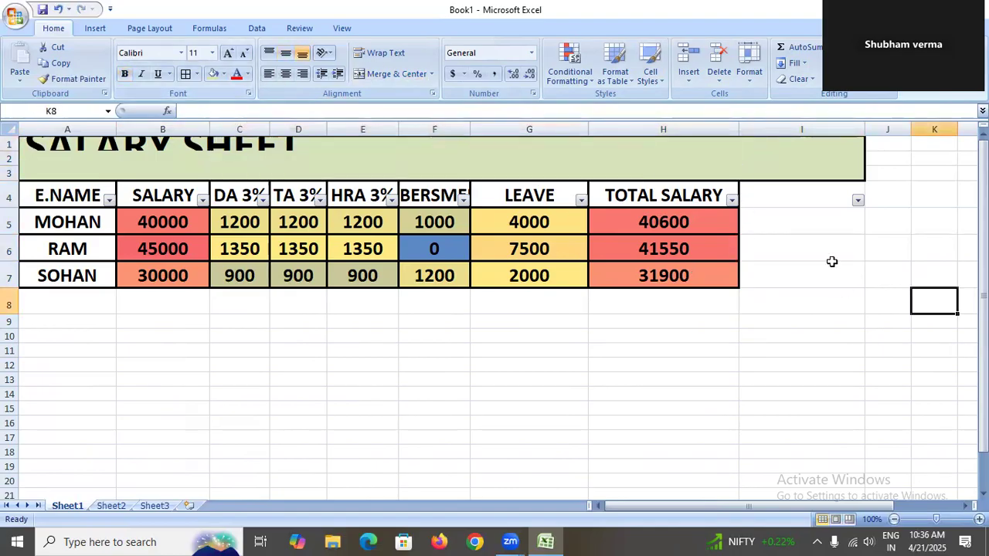
{"action": "double_click", "coordinate": [723, 173]}
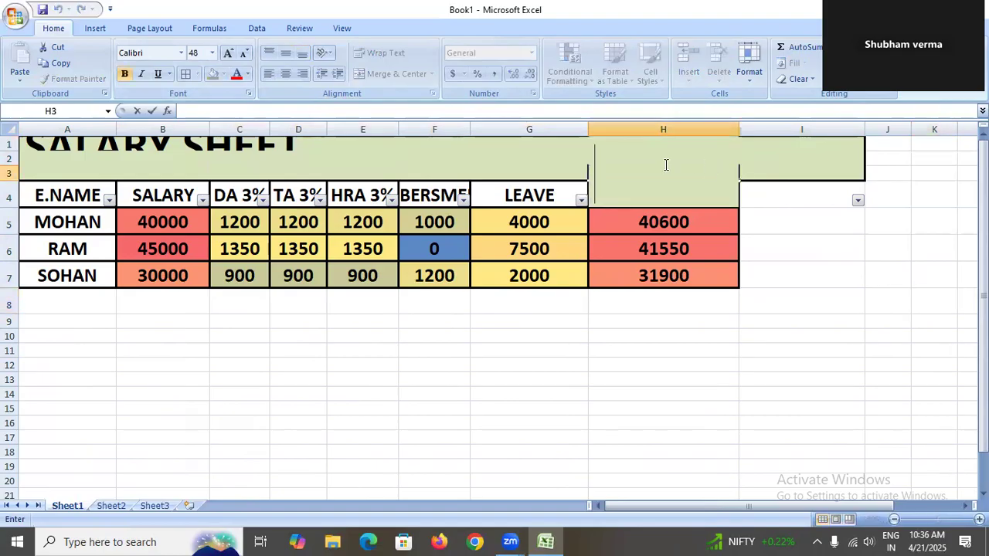
{"action": "left_click", "coordinate": [39, 153]}
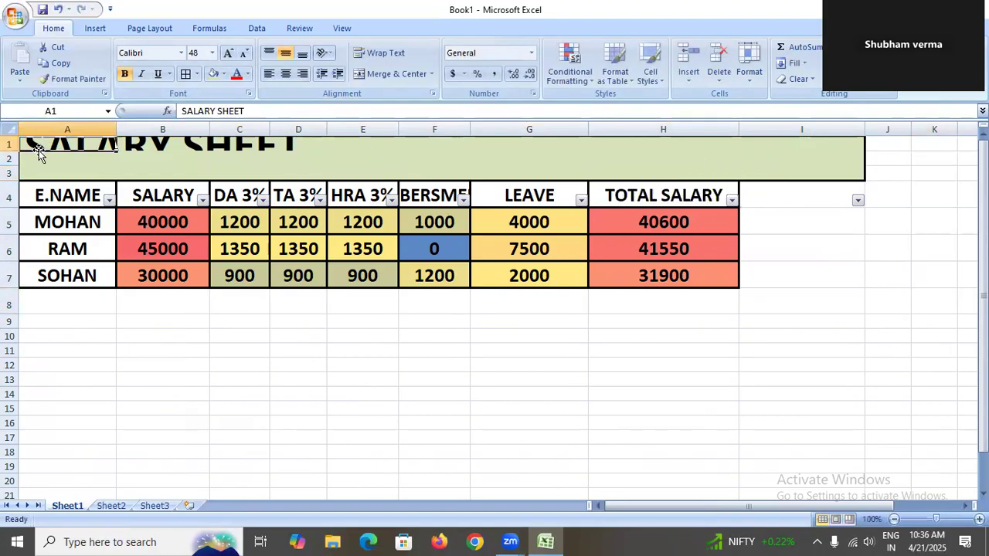
{"action": "left_click_drag", "start_coordinate": [39, 152], "coordinate": [672, 169]}
{"action": "left_click", "coordinate": [398, 75]}
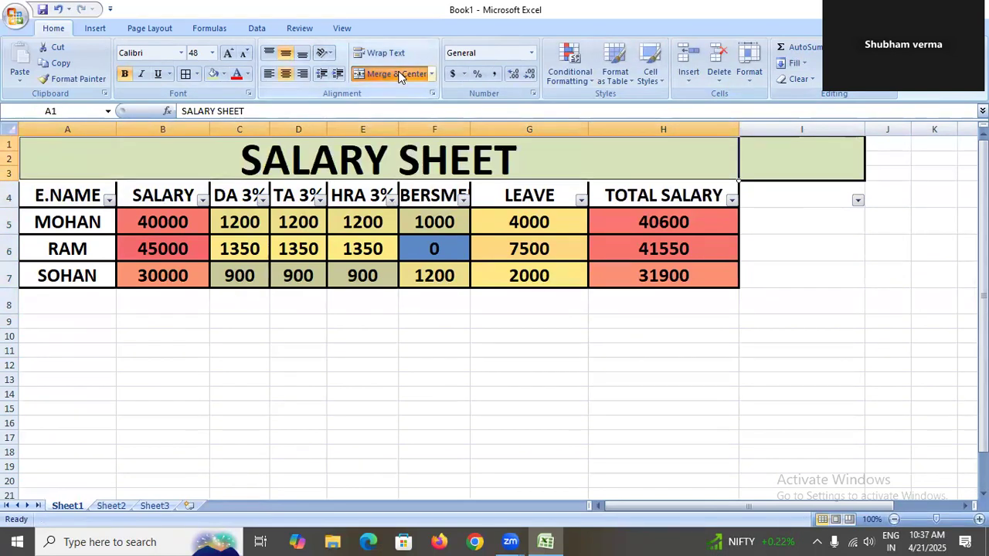
Select cells I1:I7 beside the table and clear everything from them.
{"action": "left_click", "coordinate": [763, 267]}
{"action": "left_click_drag", "start_coordinate": [785, 161], "coordinate": [792, 263]}
{"action": "left_click_drag", "start_coordinate": [792, 143], "coordinate": [788, 270]}
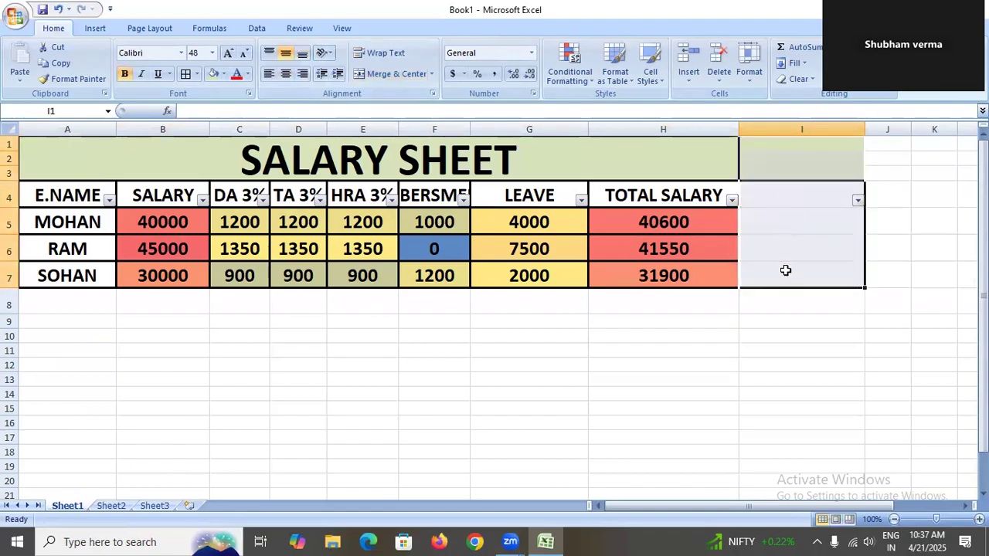
{"action": "left_click", "coordinate": [764, 82]}
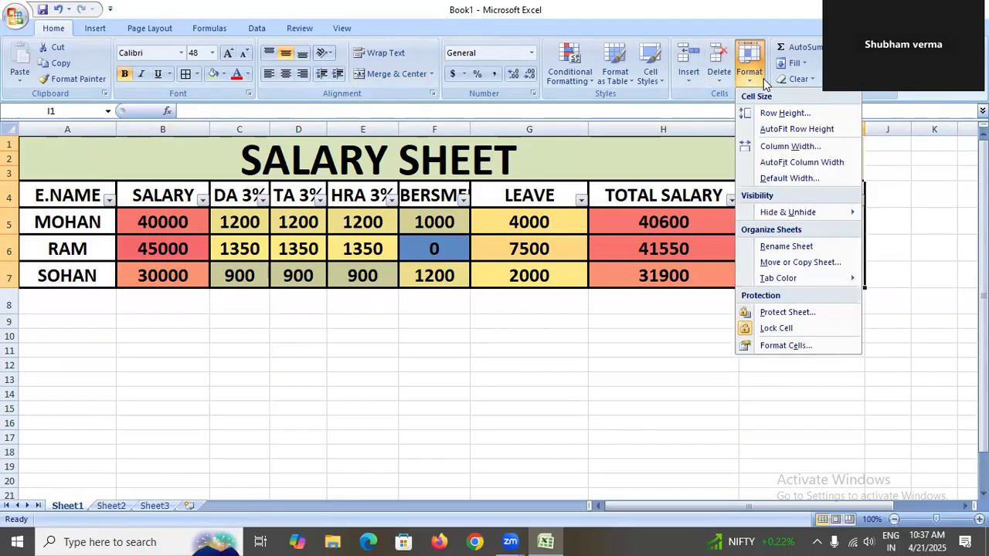
{"action": "left_click", "coordinate": [792, 80]}
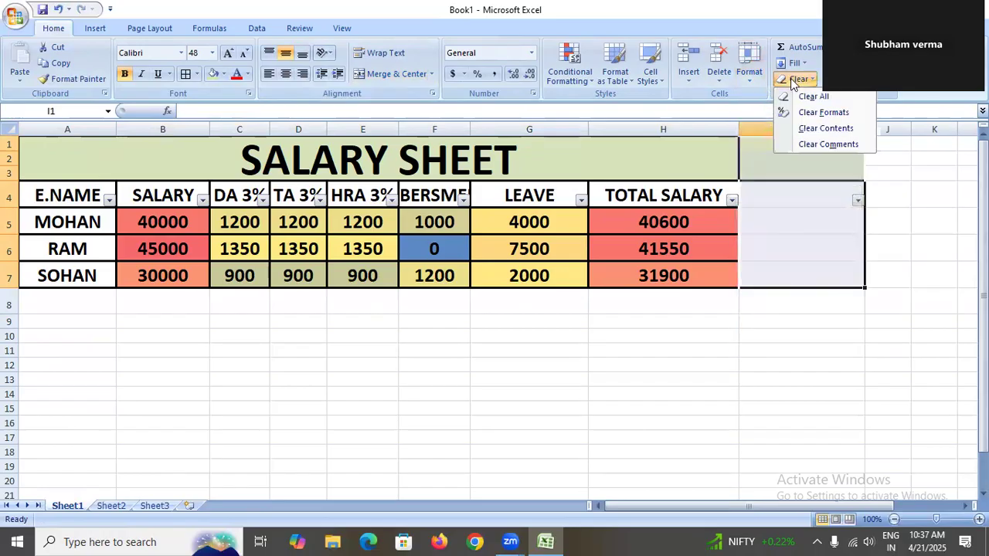
{"action": "left_click", "coordinate": [811, 96]}
{"action": "left_click", "coordinate": [922, 267]}
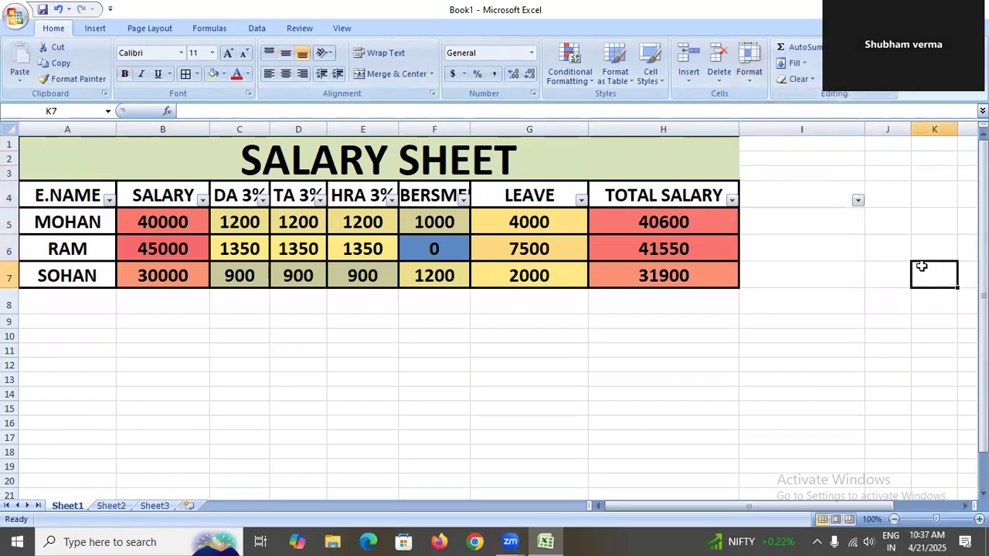
Clear the formats of cell I4 and turn the filter off.
{"action": "left_click", "coordinate": [838, 193]}
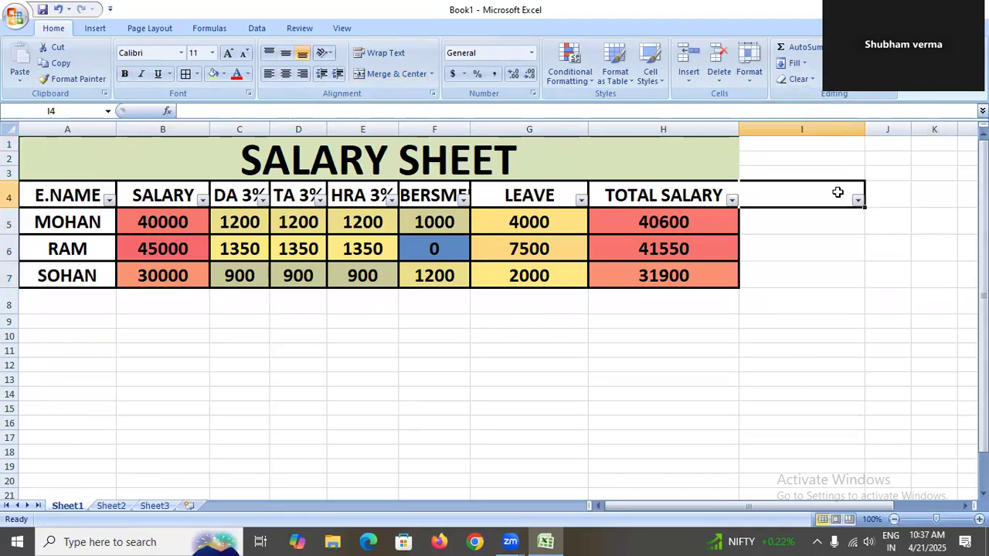
{"action": "left_click", "coordinate": [802, 80]}
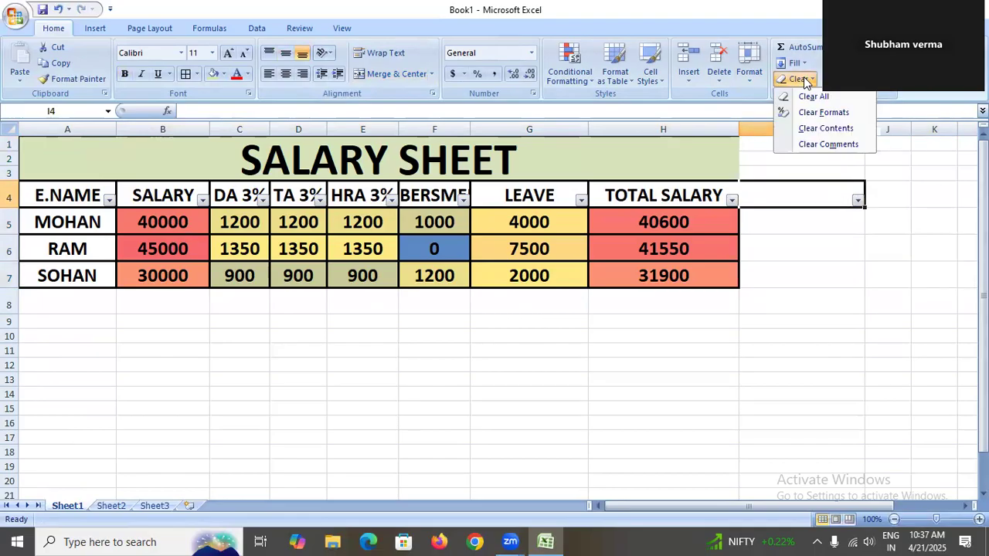
{"action": "left_click", "coordinate": [810, 115]}
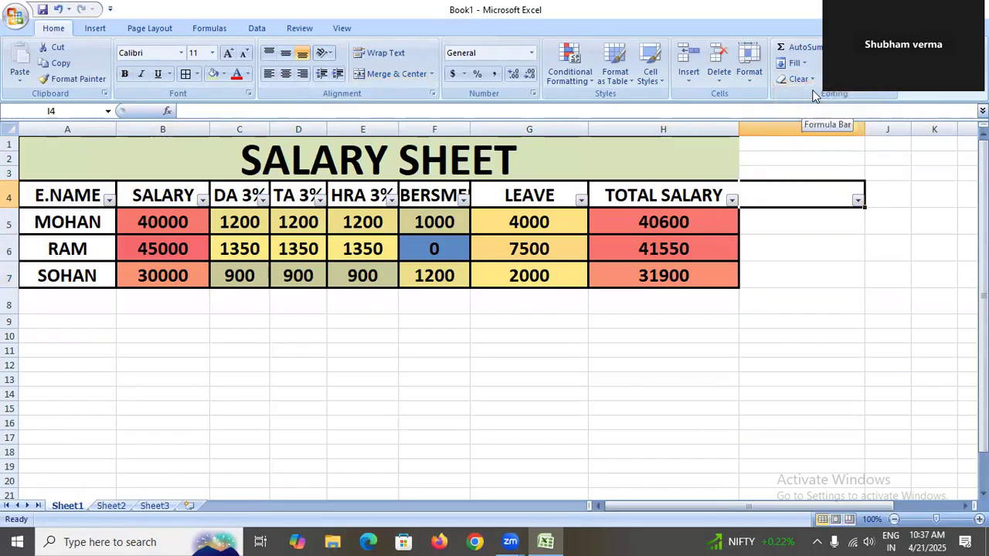
{"action": "left_click", "coordinate": [850, 66]}
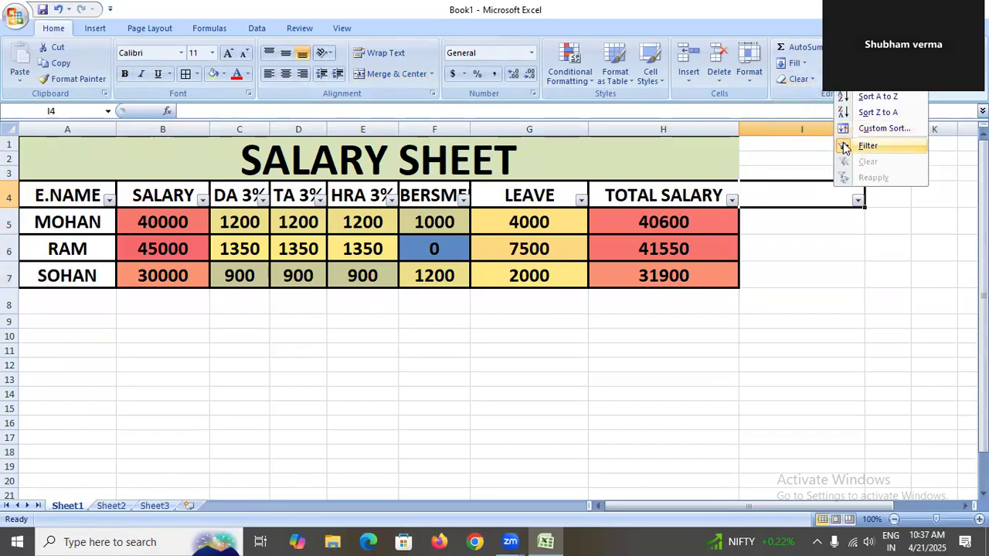
{"action": "left_click", "coordinate": [850, 147]}
{"action": "left_click", "coordinate": [802, 307]}
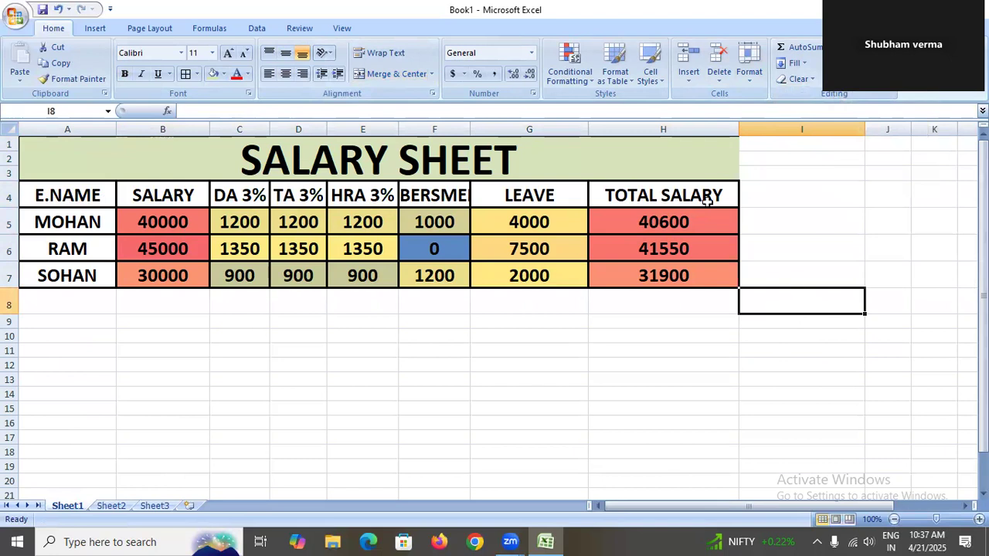
Select the table range A4:H7 and apply the filter to it.
{"action": "left_click", "coordinate": [66, 193]}
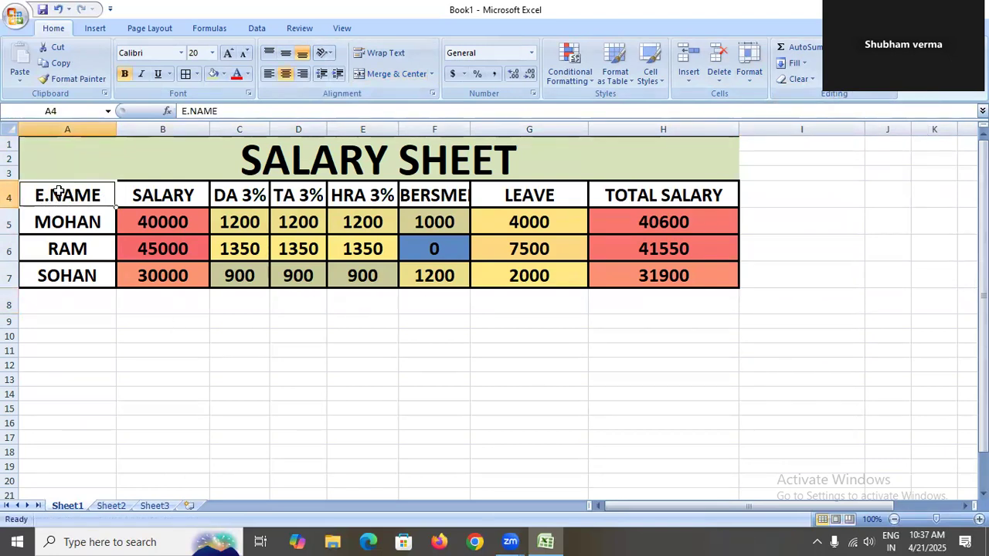
{"action": "left_click_drag", "start_coordinate": [53, 193], "coordinate": [686, 272]}
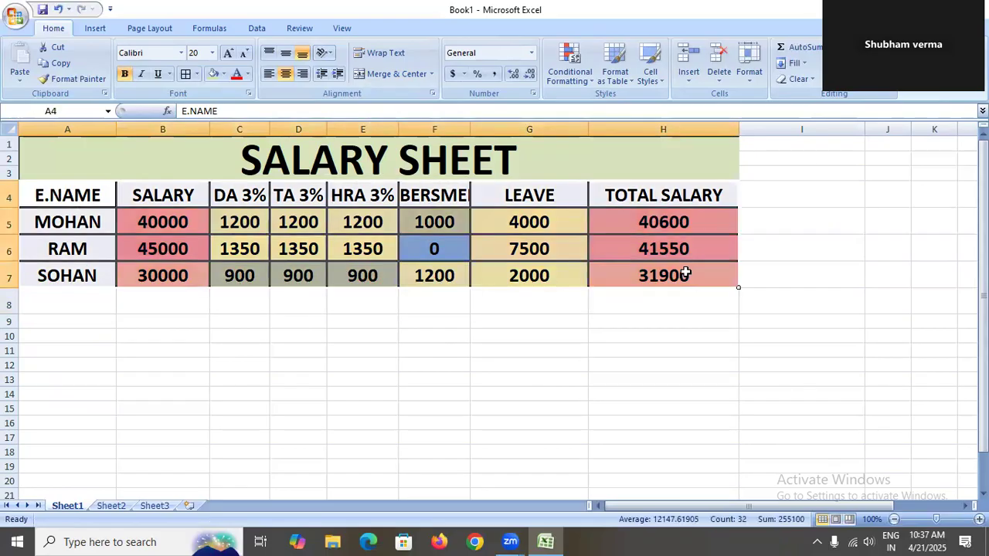
{"action": "left_click", "coordinate": [857, 71]}
{"action": "left_click", "coordinate": [866, 145]}
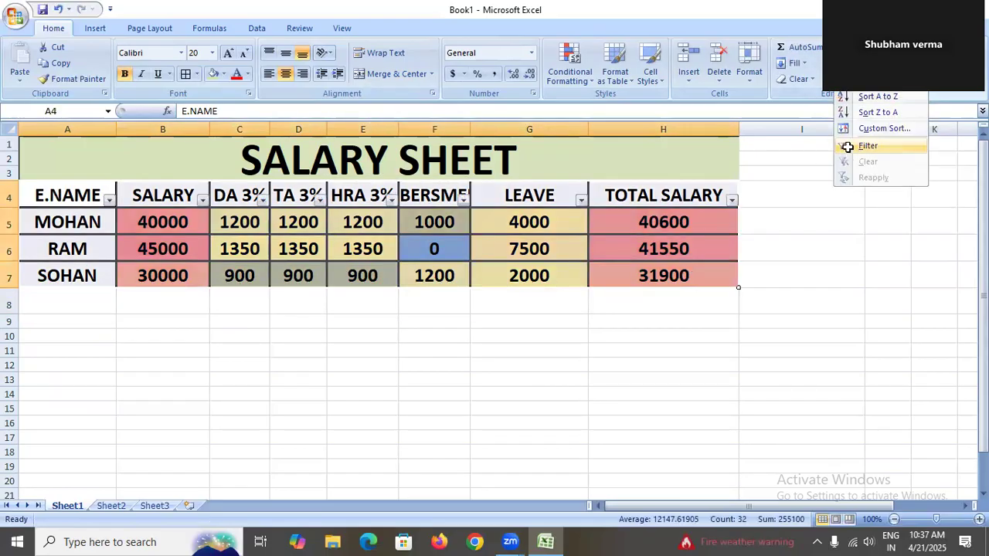
{"action": "left_click", "coordinate": [676, 365]}
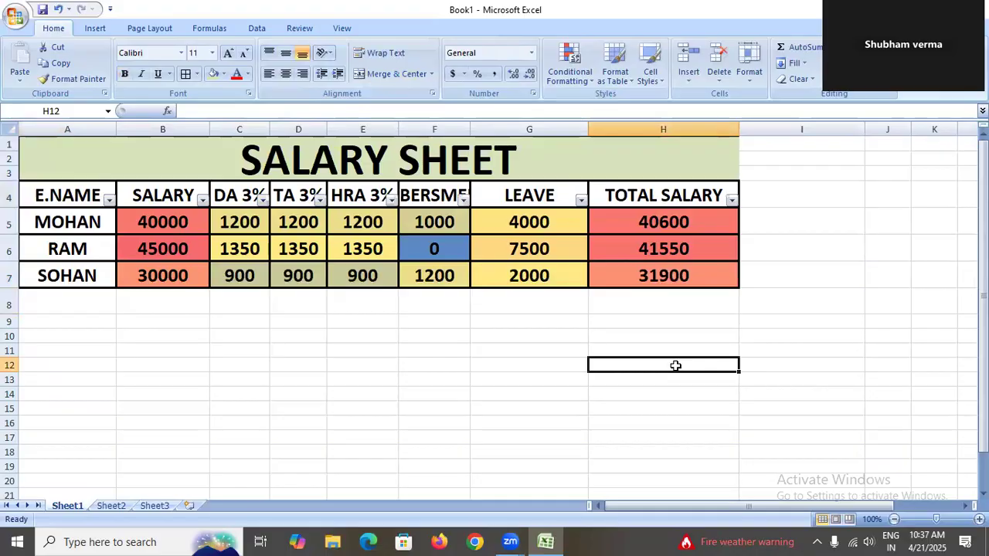